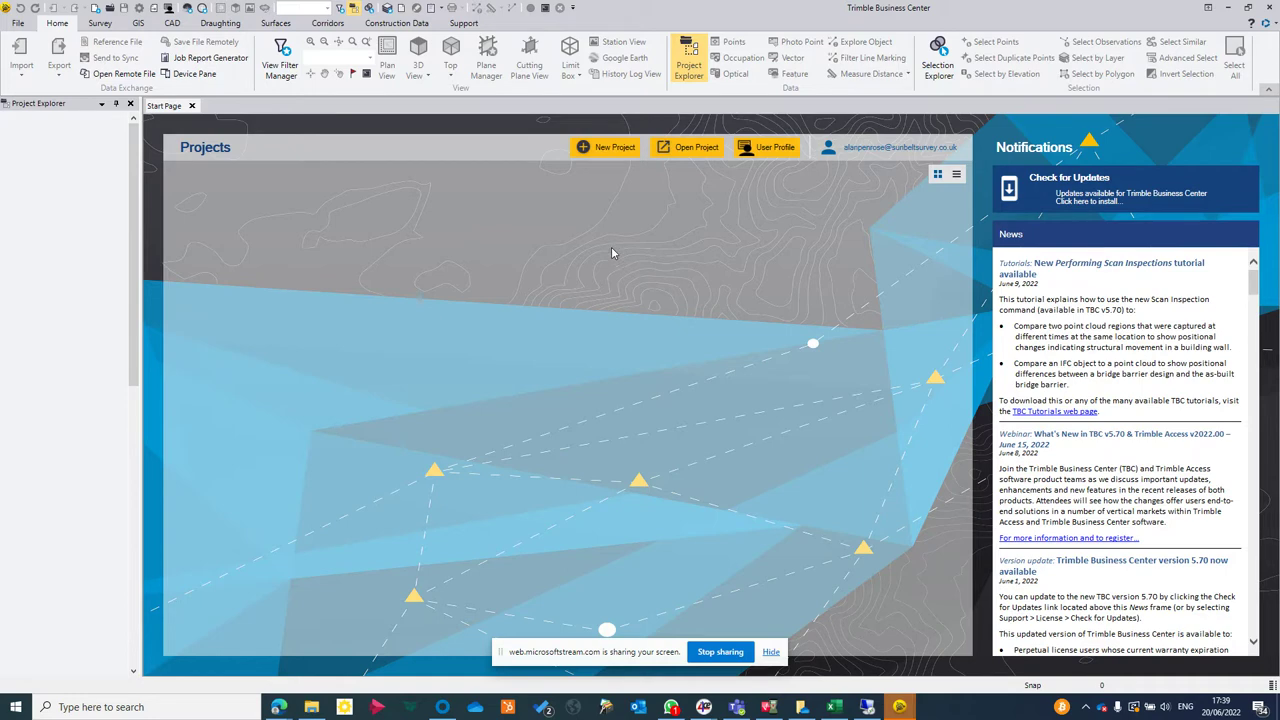
# Step: Create a new project from the <Blank Template>
pyautogui.click(612, 152)
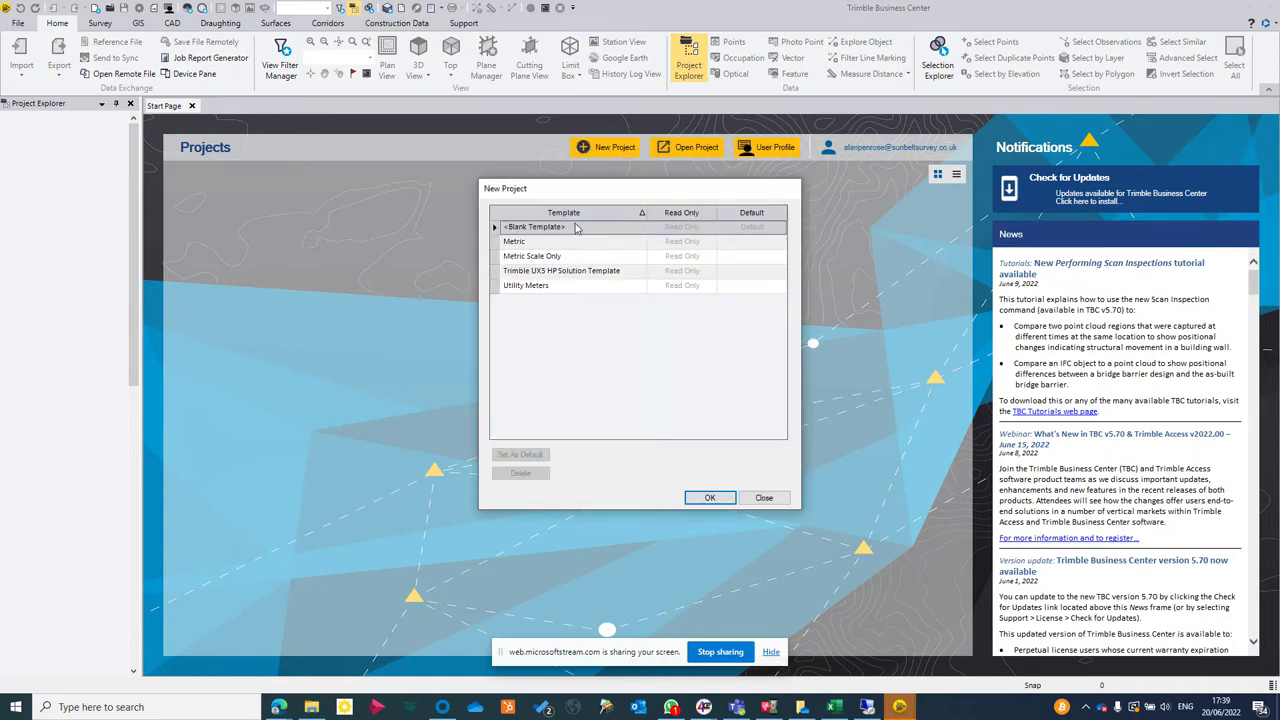
pyautogui.click(705, 497)
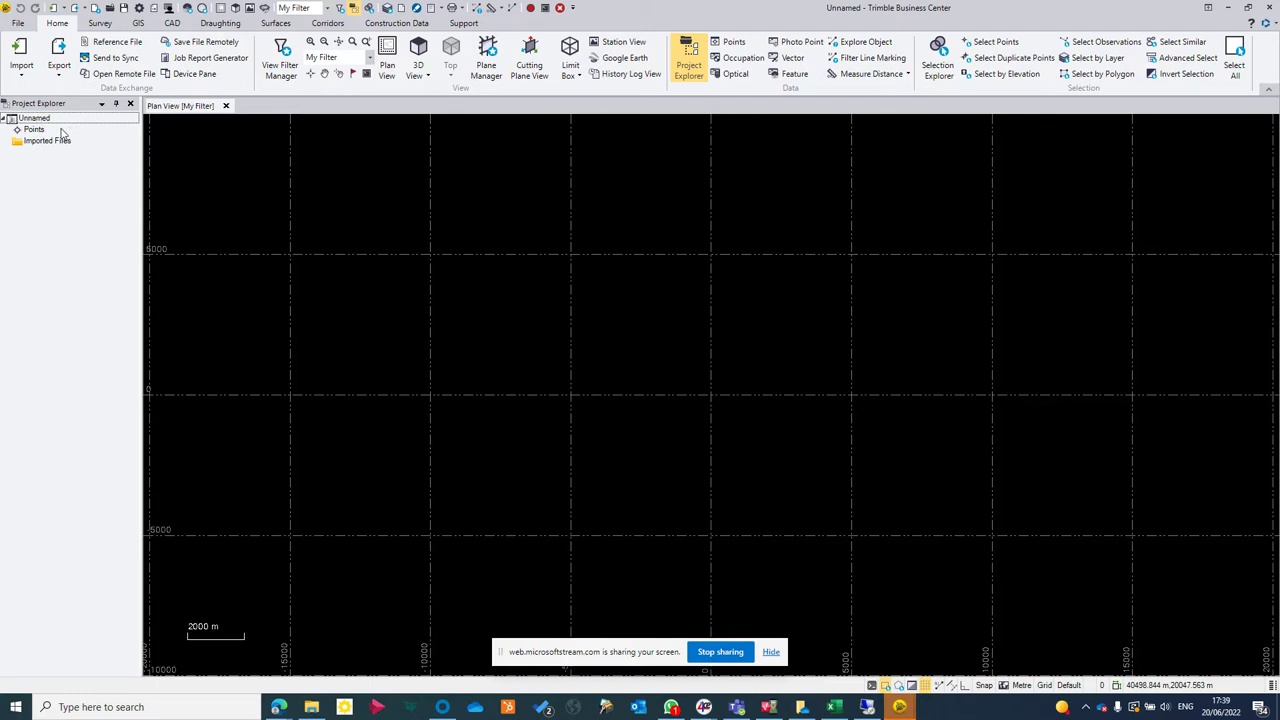
# Step: With Imported Files selected and Project Explorer toggled, bring up the Import pane listing the data-folder files
pyautogui.click(55, 146)
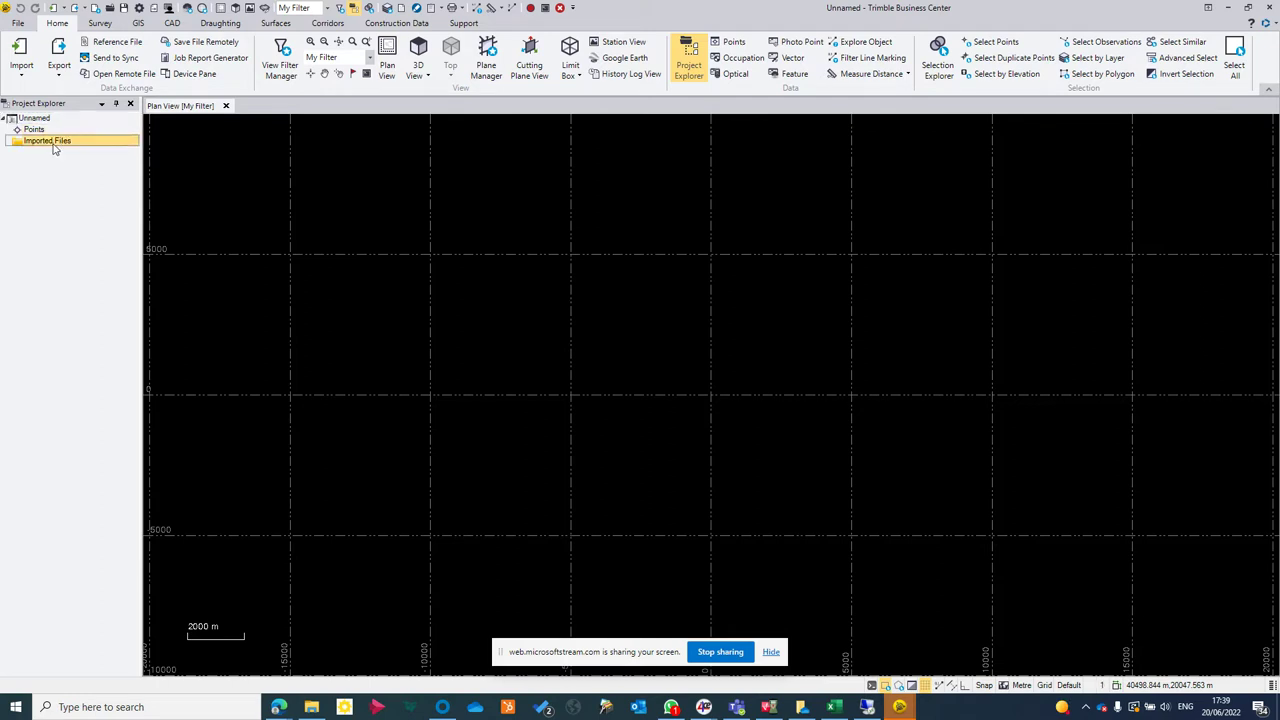
pyautogui.click(352, 12)
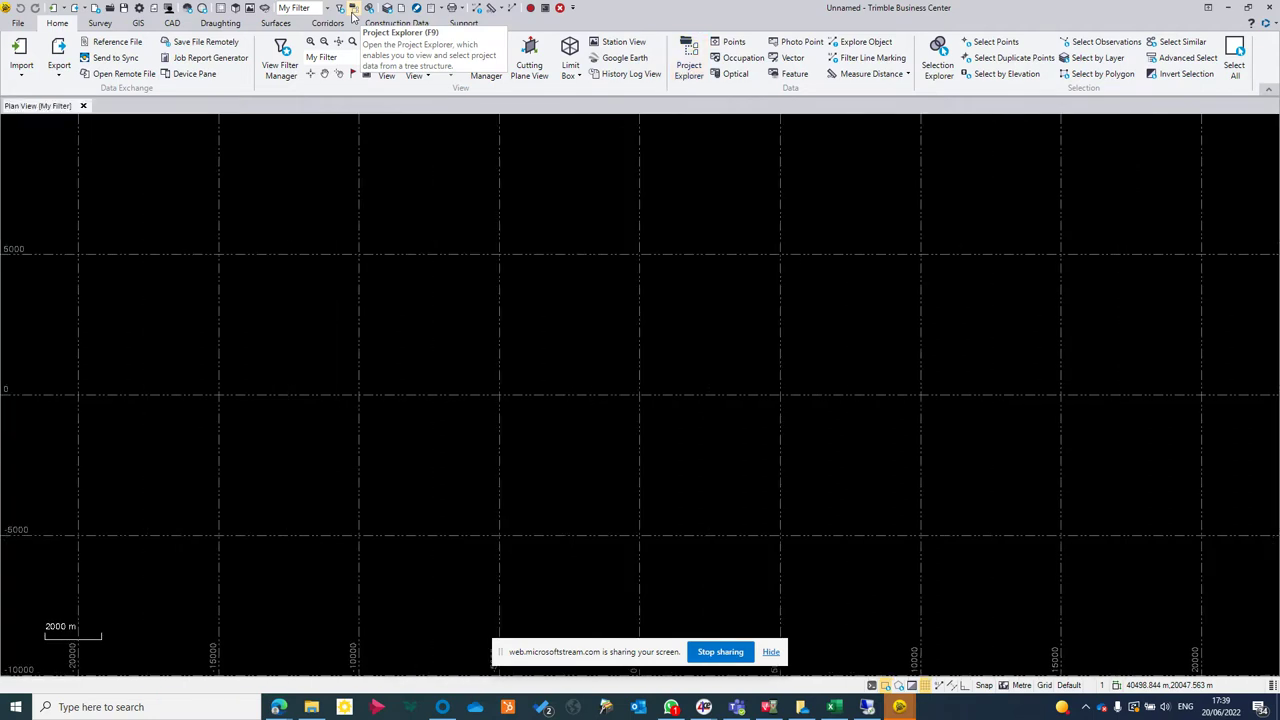
pyautogui.click(352, 12)
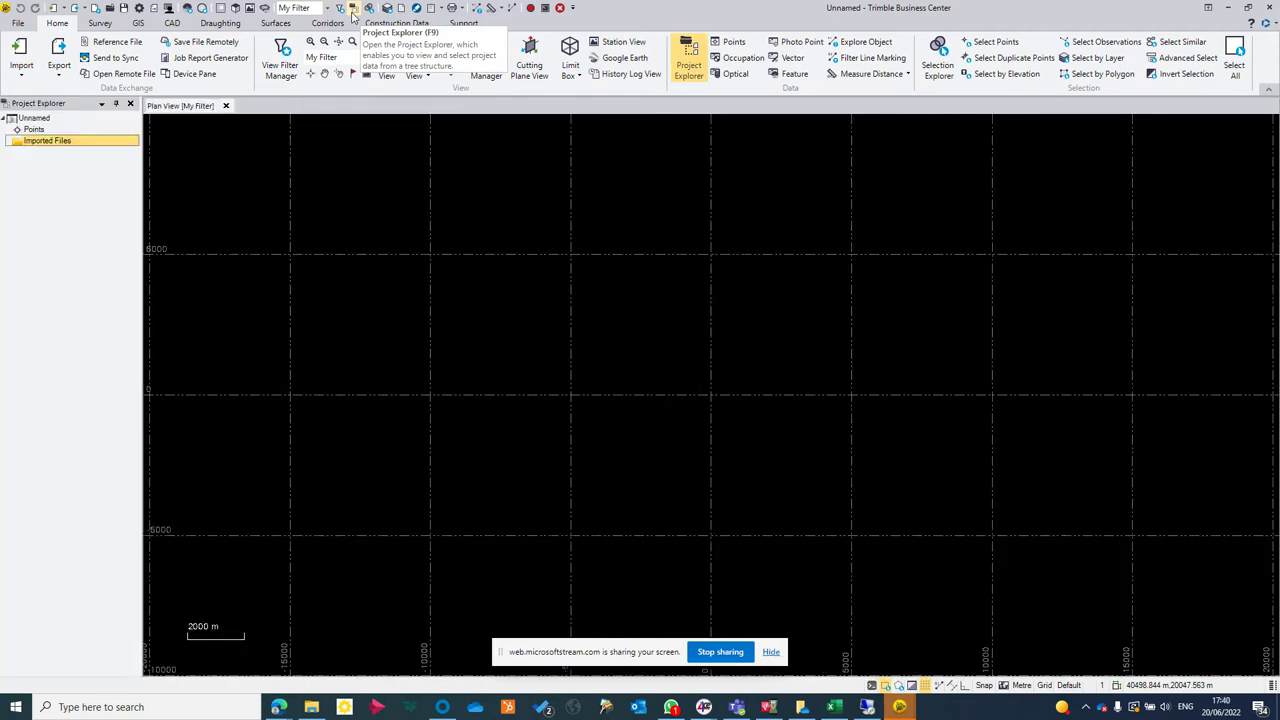
pyautogui.click(9, 71)
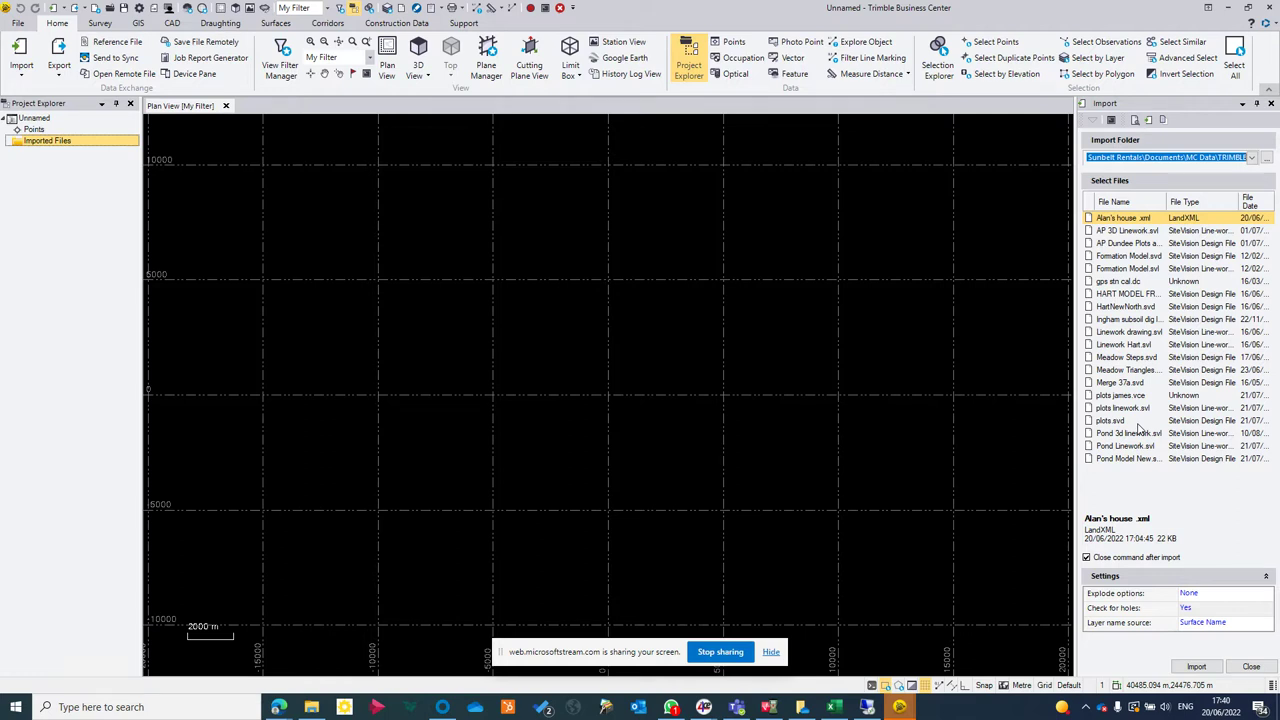
pyautogui.click(1266, 159)
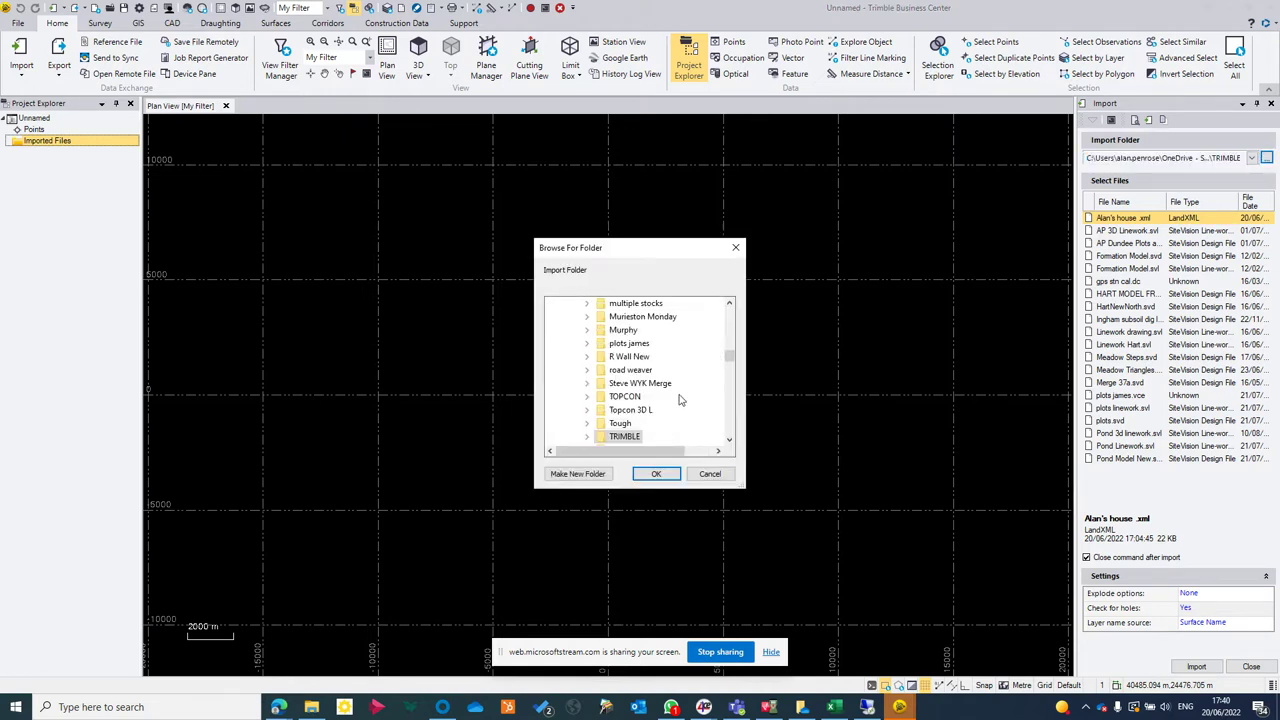
pyautogui.click(637, 398)
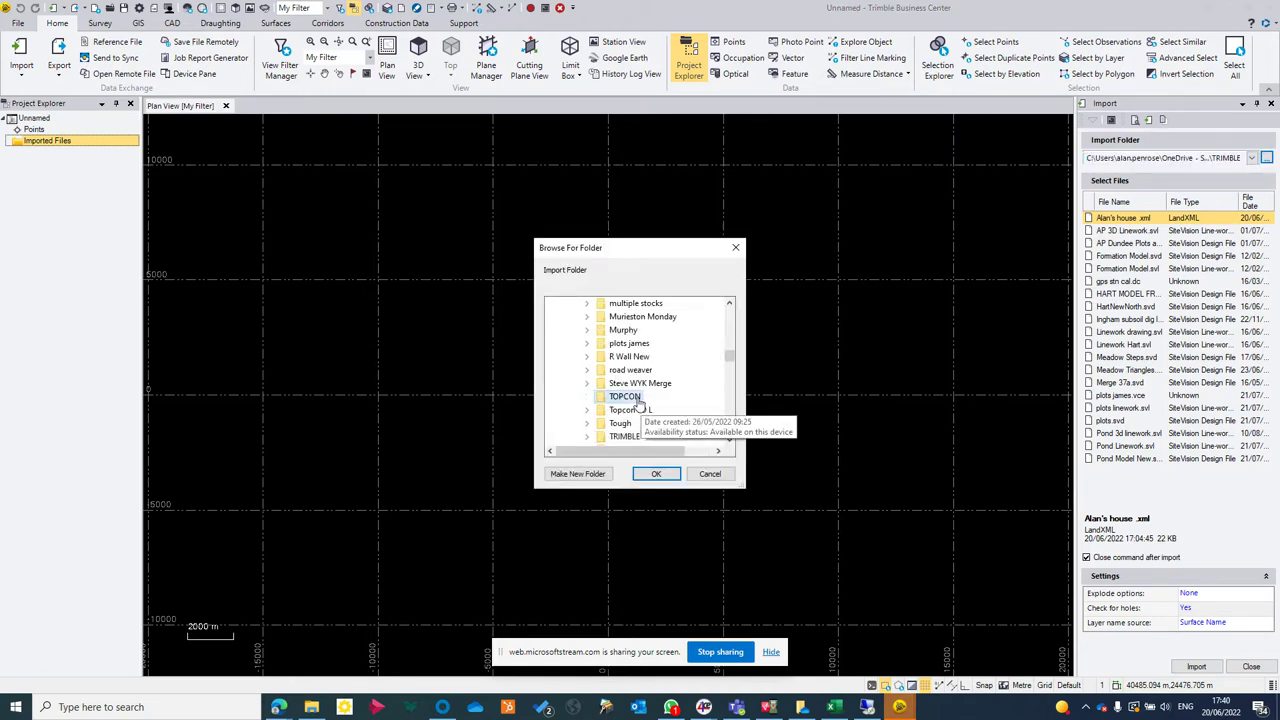
pyautogui.click(655, 474)
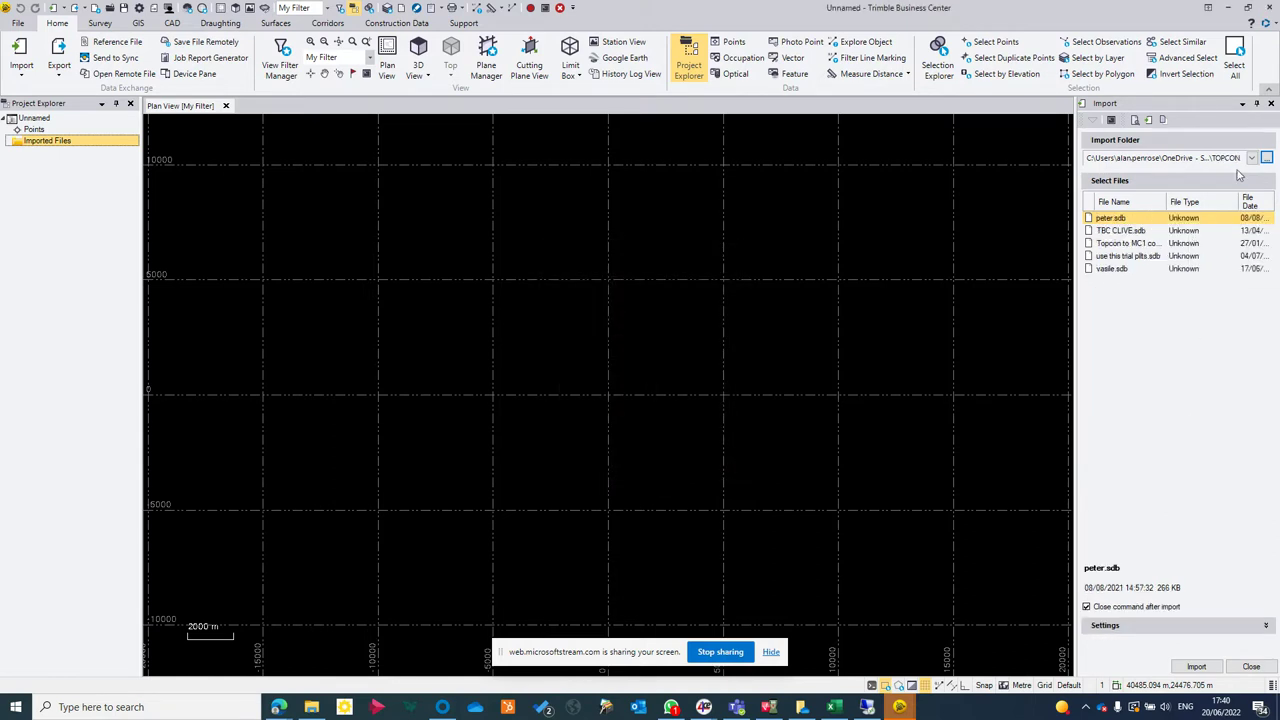
pyautogui.click(1266, 158)
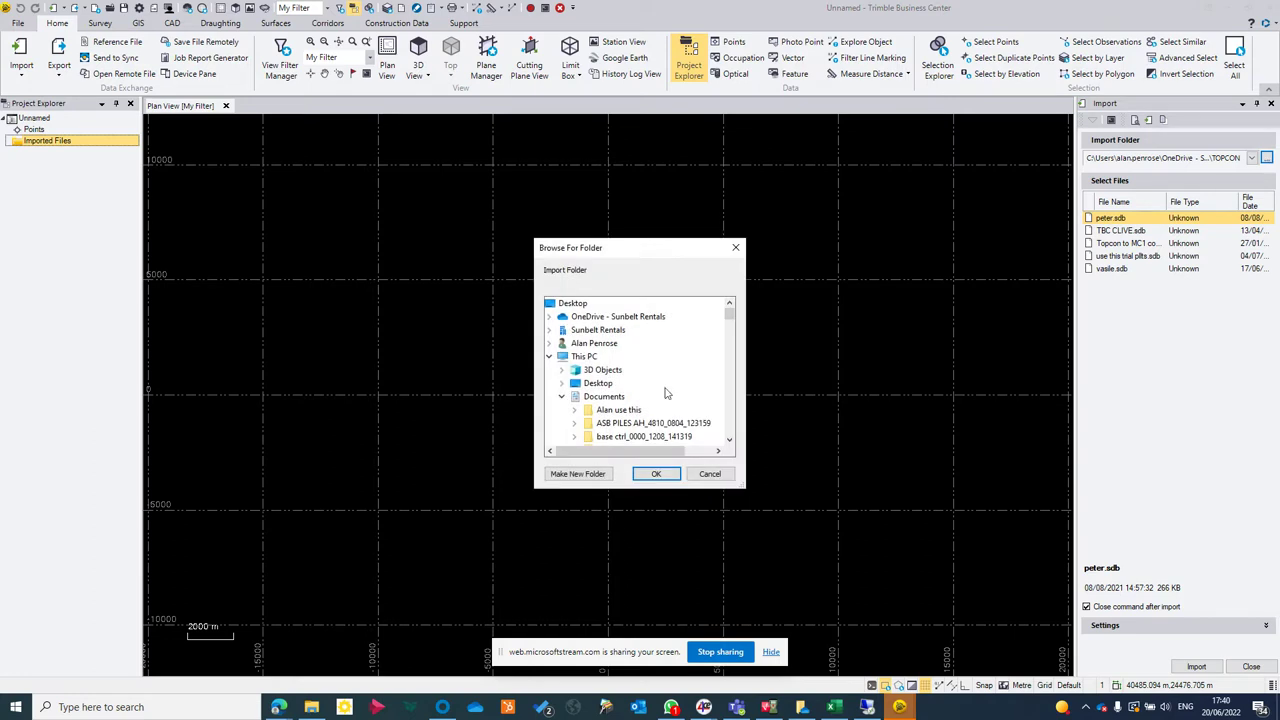
pyautogui.scroll(-6, 617, 376)
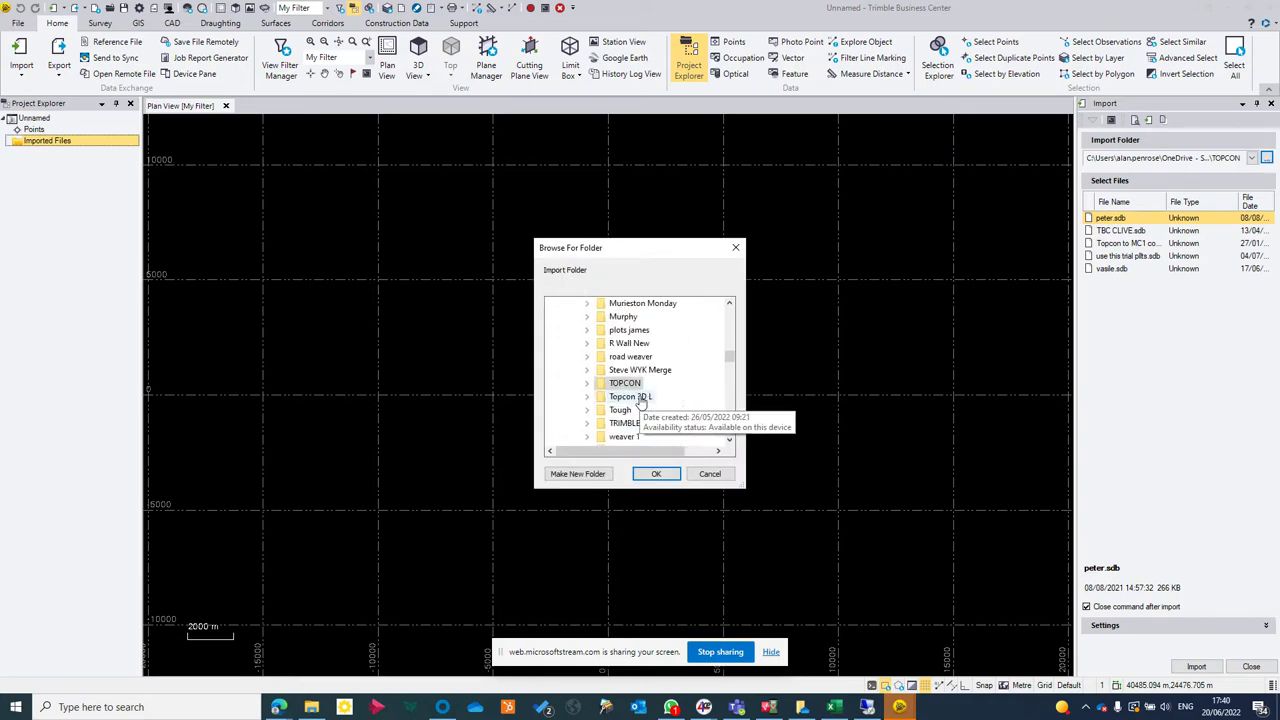
pyautogui.click(640, 437)
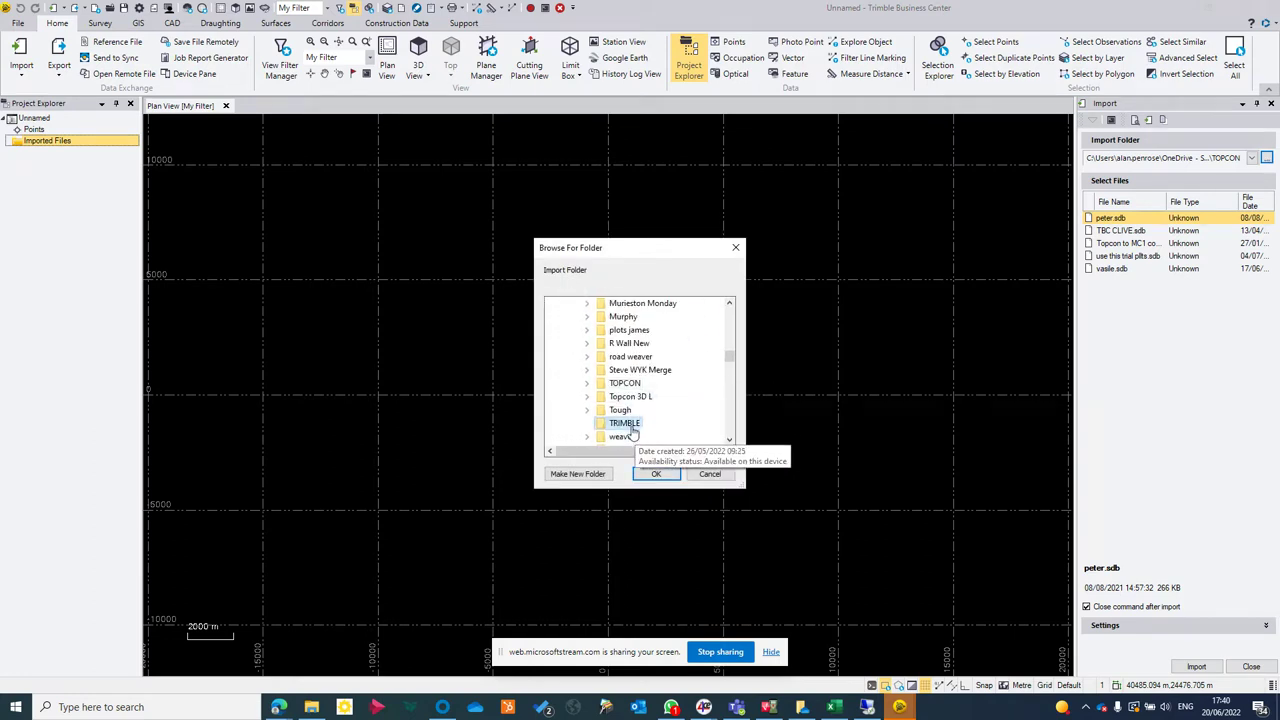
pyautogui.click(658, 474)
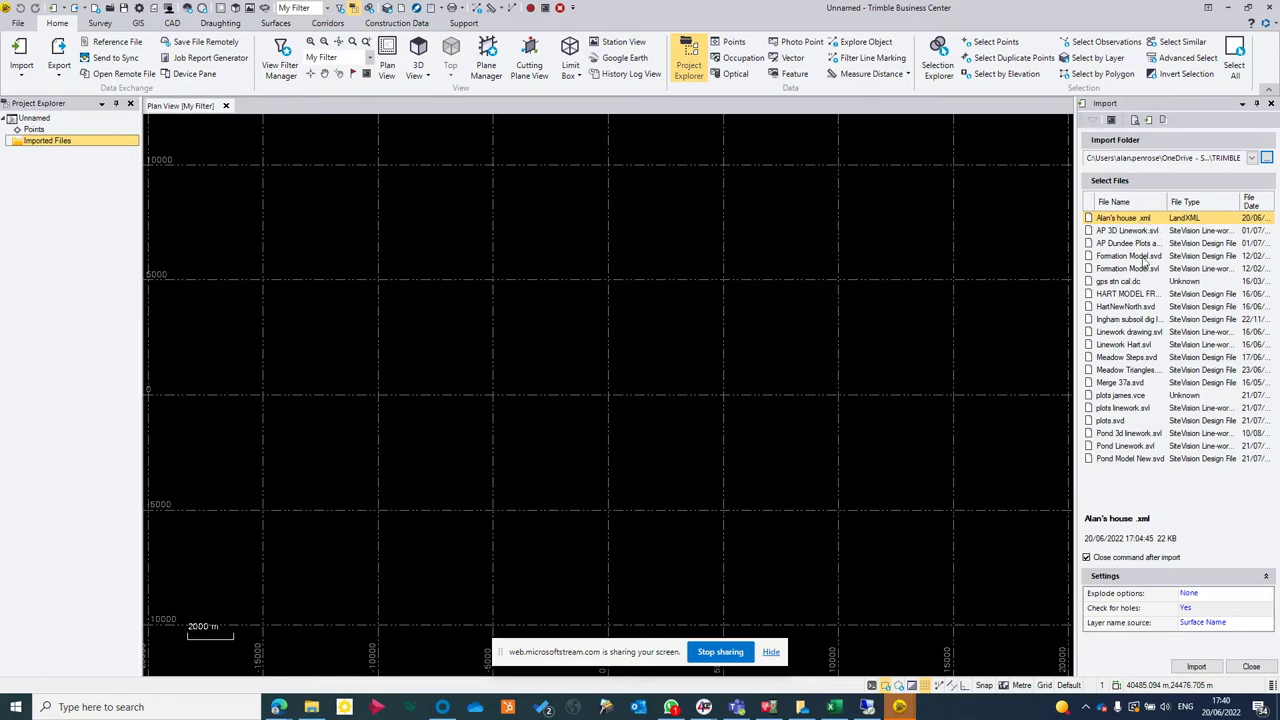
pyautogui.click(1205, 670)
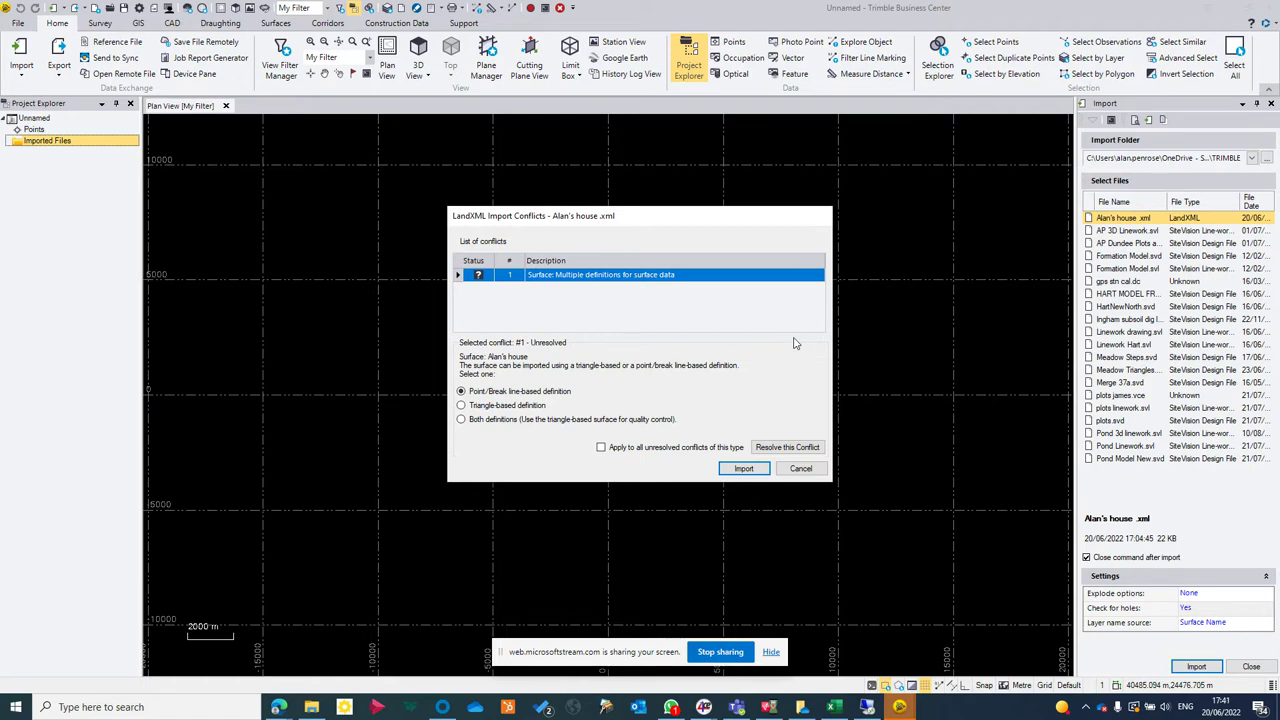
# Step: Import the house LandXML surface using the Triangle-based definition
pyautogui.click(509, 406)
pyautogui.click(744, 469)
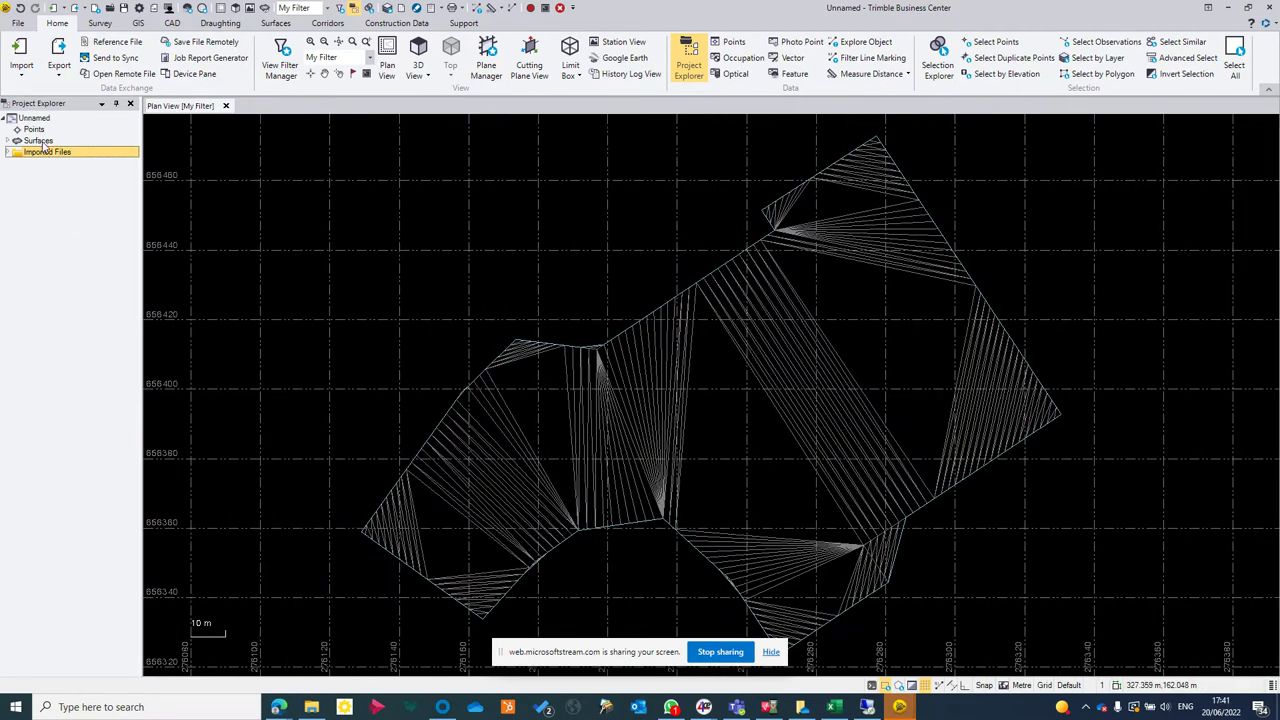
# Step: Expand Surfaces, select the house surface, and switch to the Construction Data tools
pyautogui.click(40, 141)
pyautogui.click(8, 141)
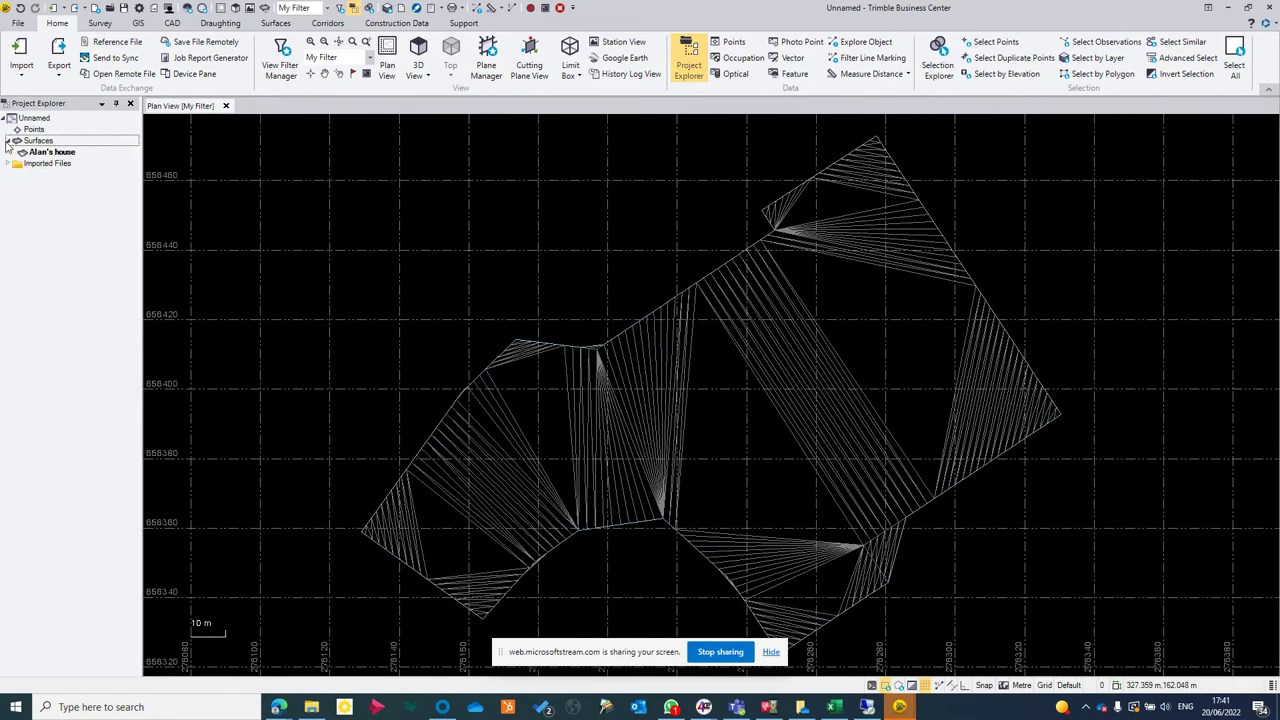
pyautogui.click(48, 154)
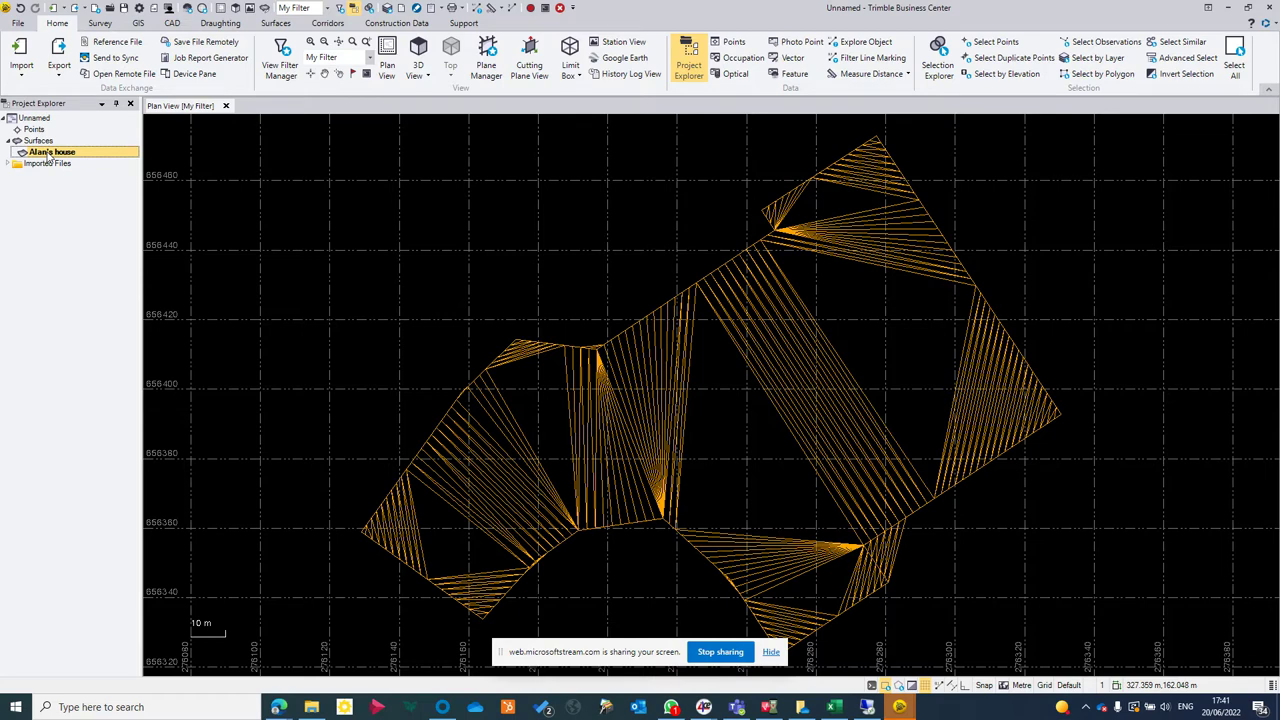
pyautogui.click(397, 24)
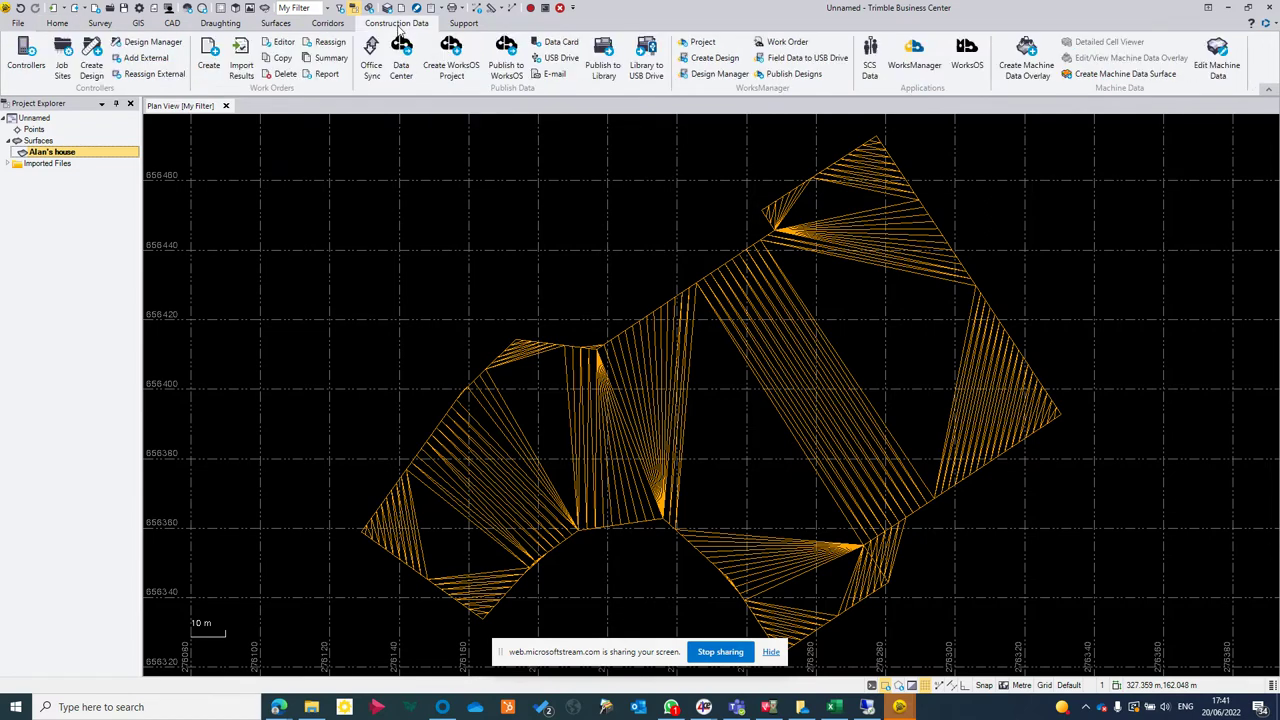
# Step: Create a new job site named 'Alans Estate'
pyautogui.click(63, 70)
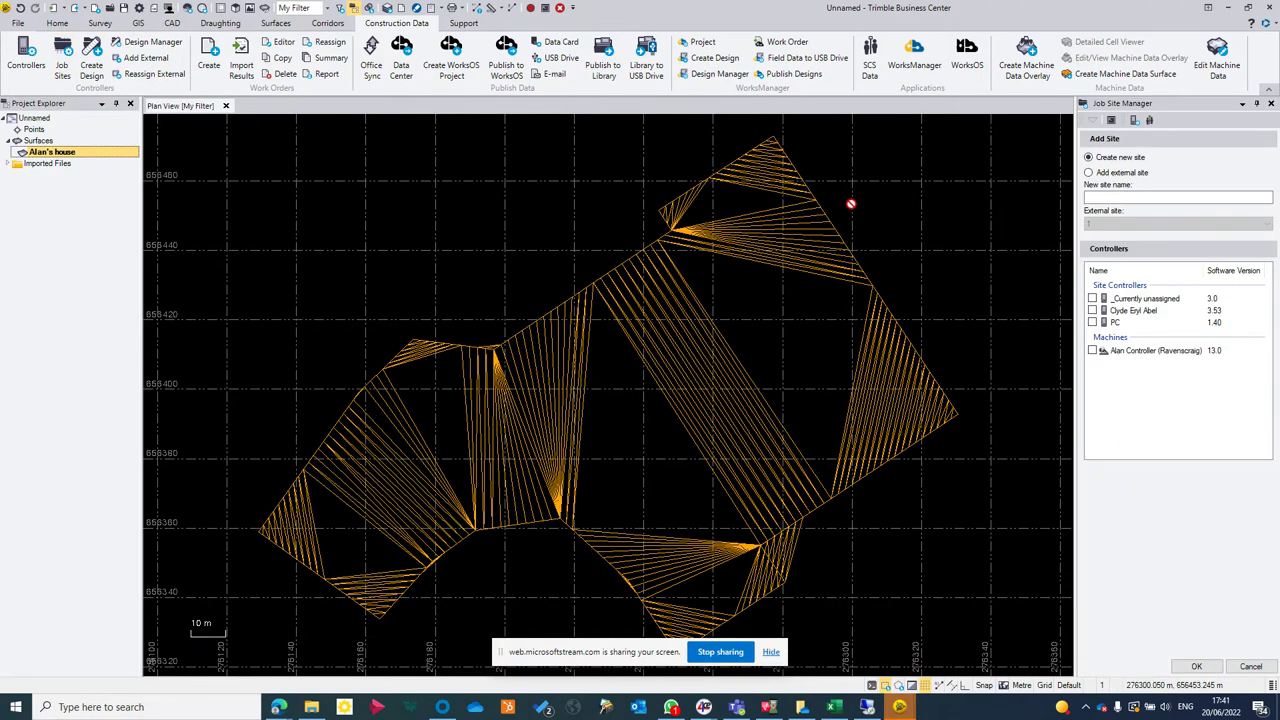
pyautogui.click(1143, 195)
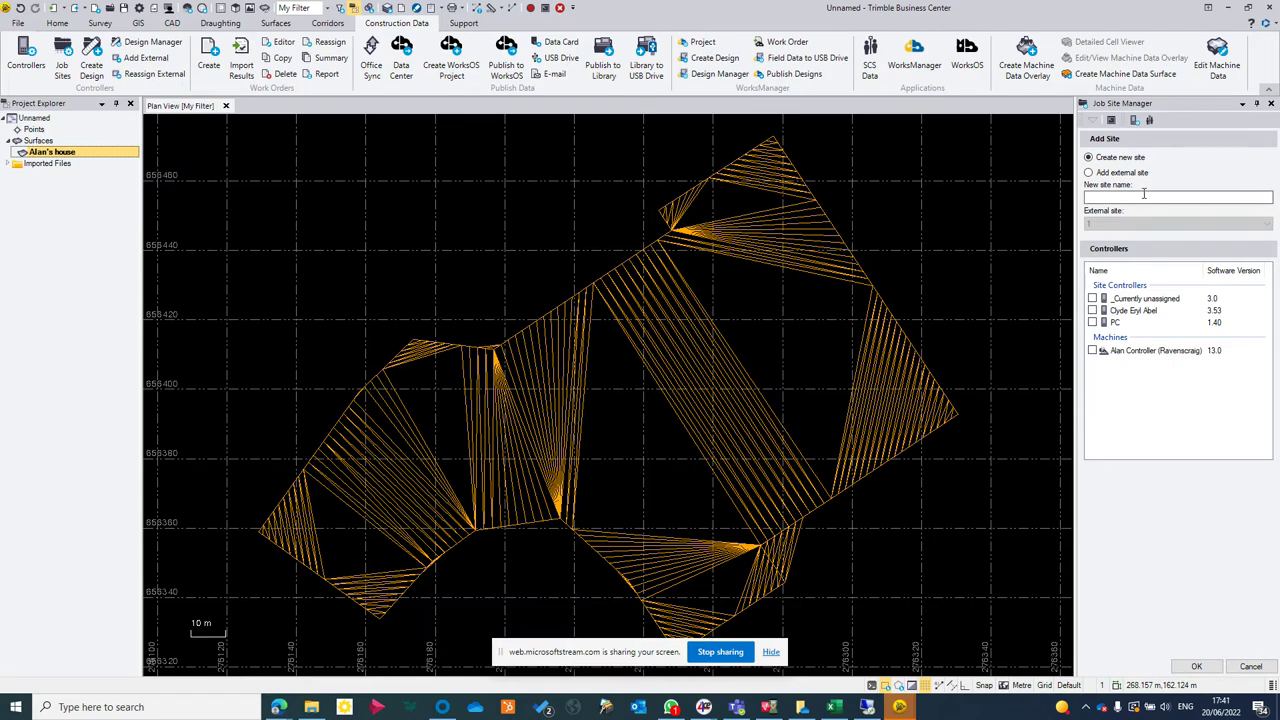
pyautogui.write('Alans Estate')
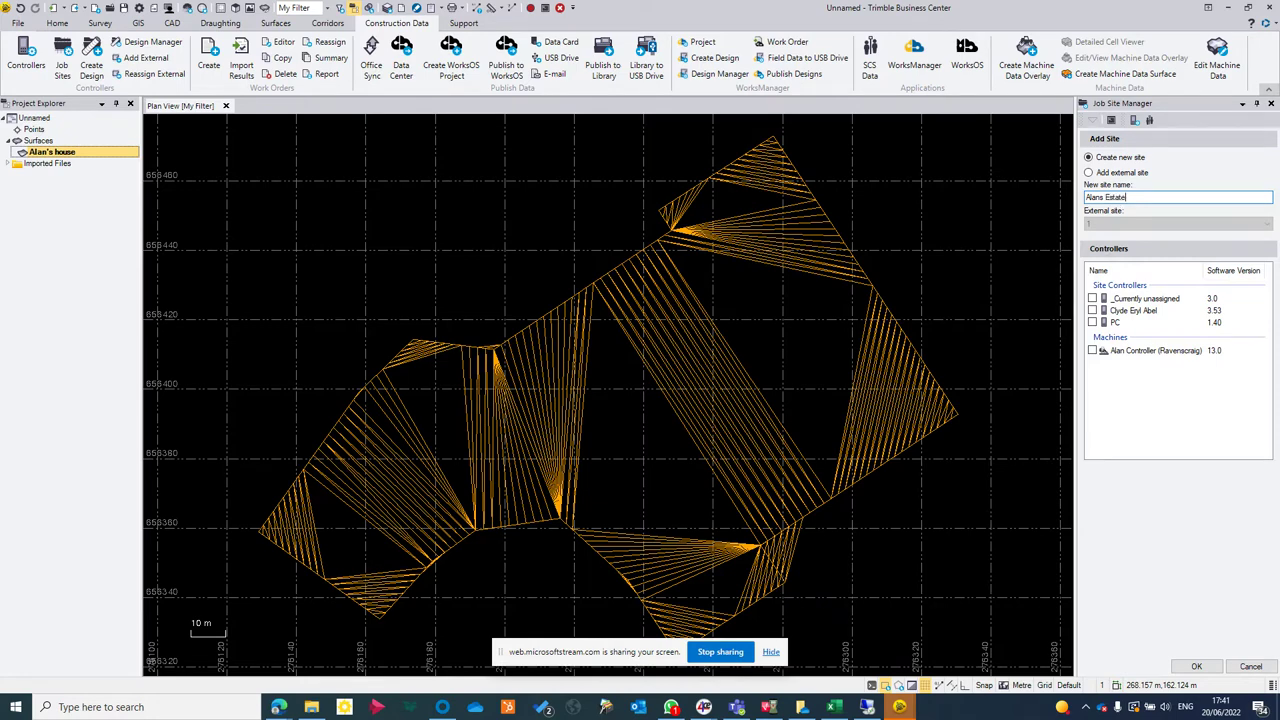
pyautogui.click(1199, 666)
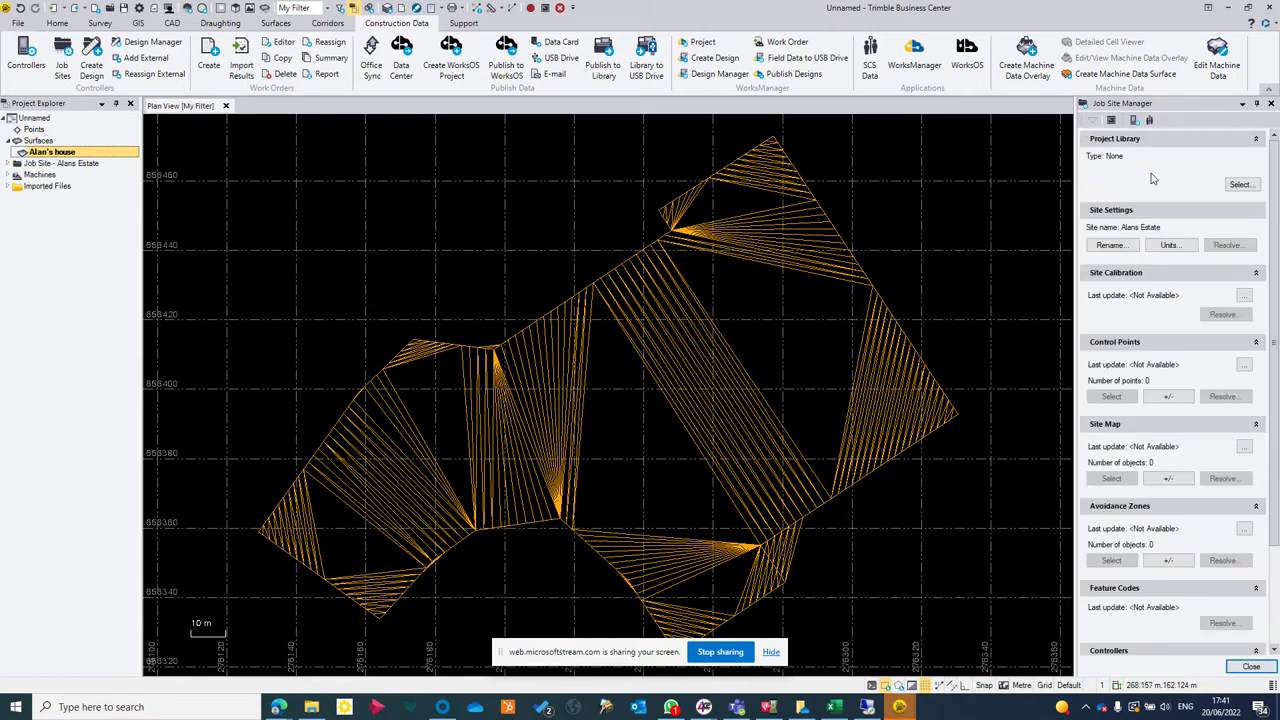
# Step: Link the job site to a new Folder-type Project Library project and review its settings
pyautogui.click(1240, 187)
pyautogui.click(630, 278)
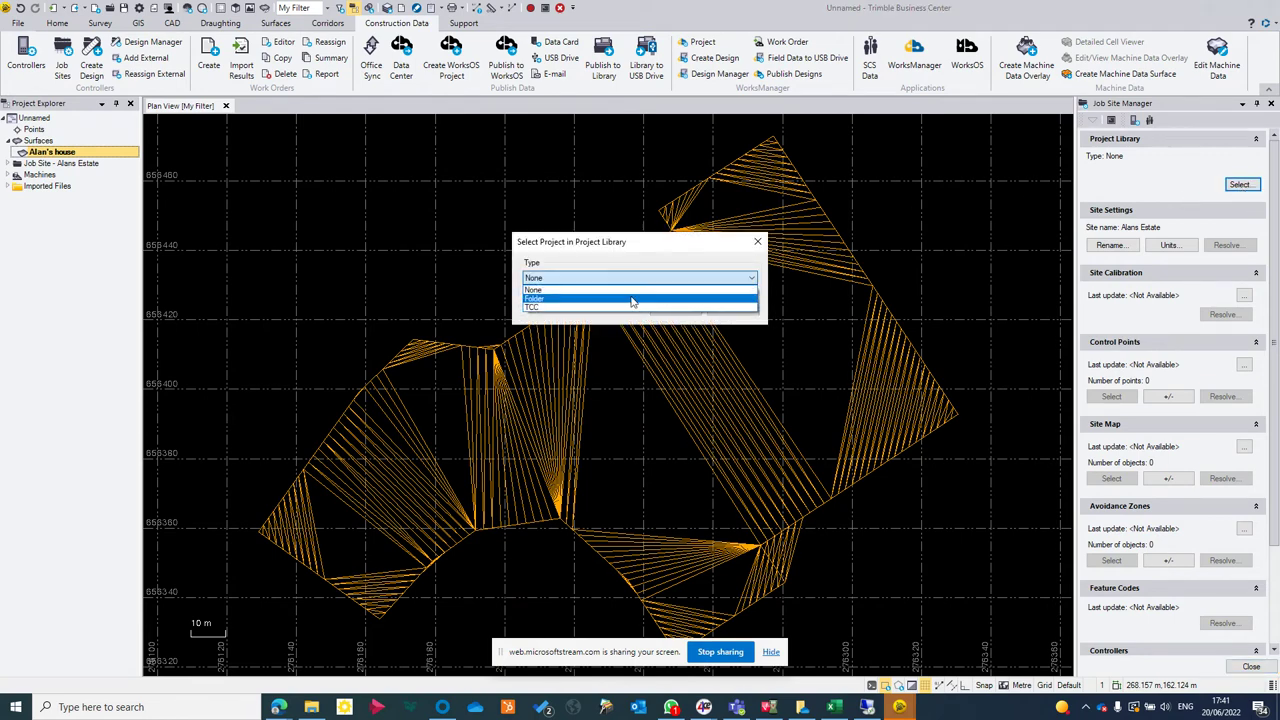
pyautogui.click(632, 300)
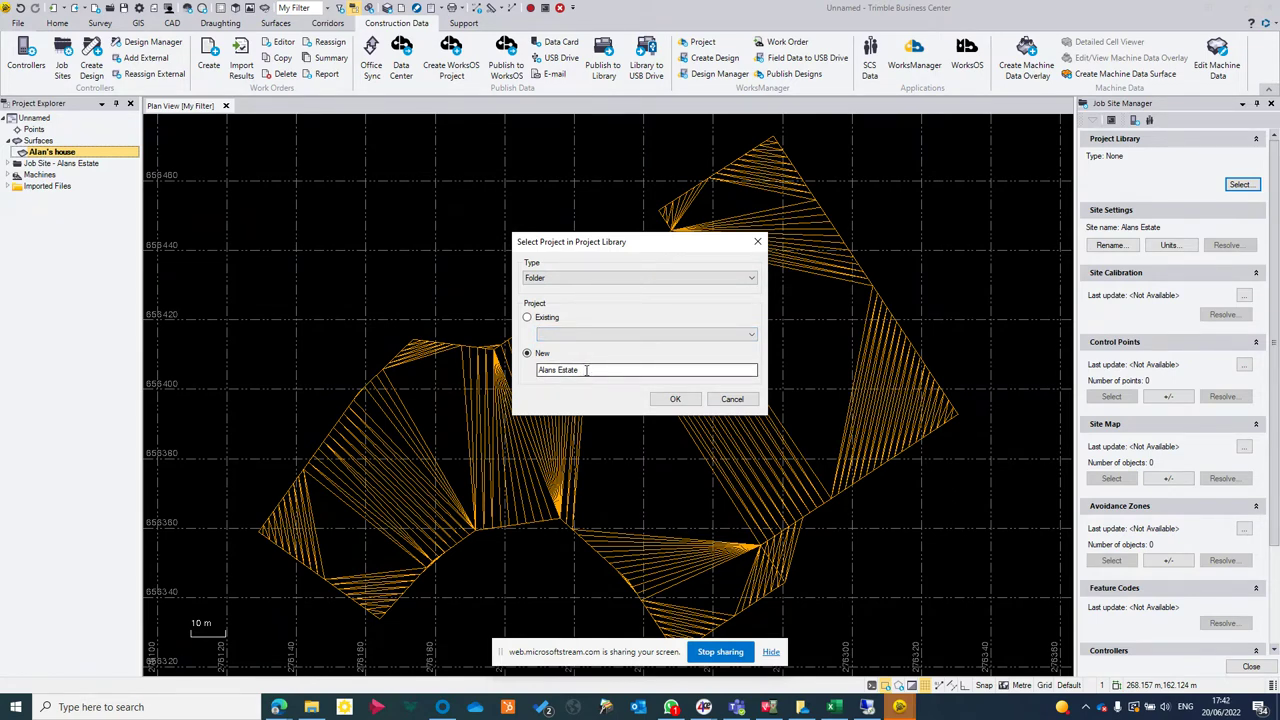
pyautogui.click(675, 399)
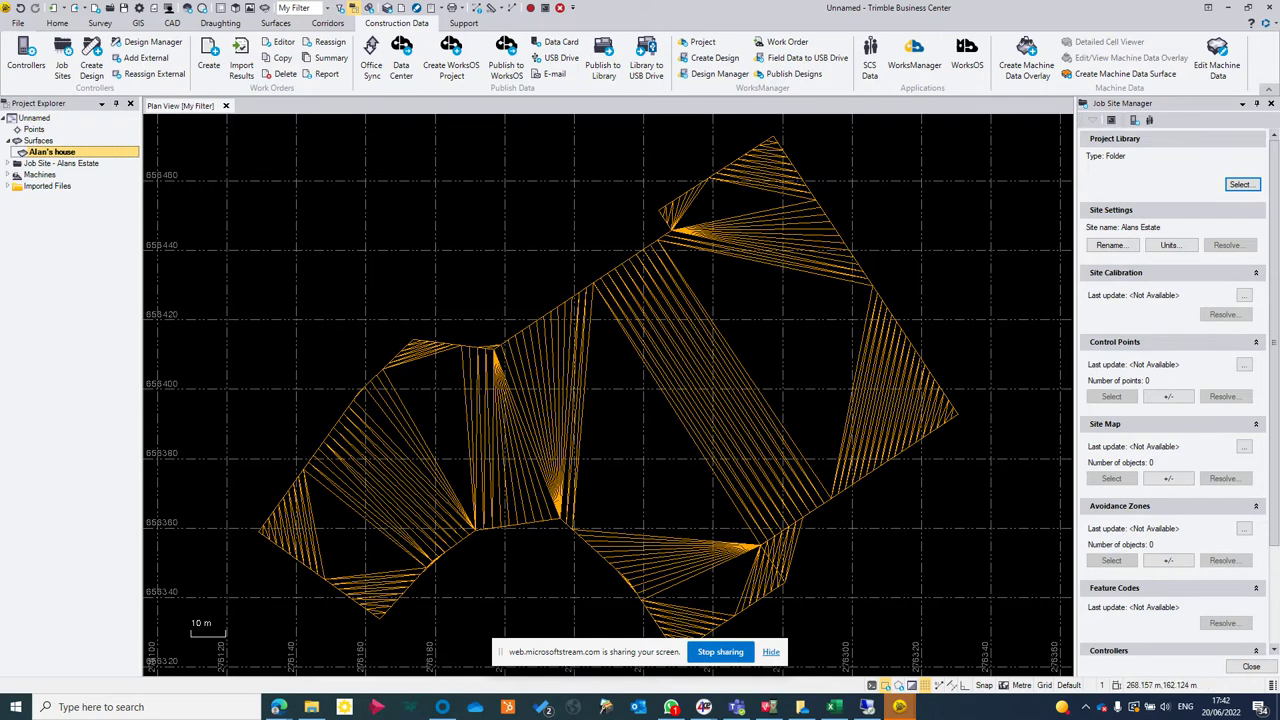
pyautogui.scroll(-1, 1228, 402)
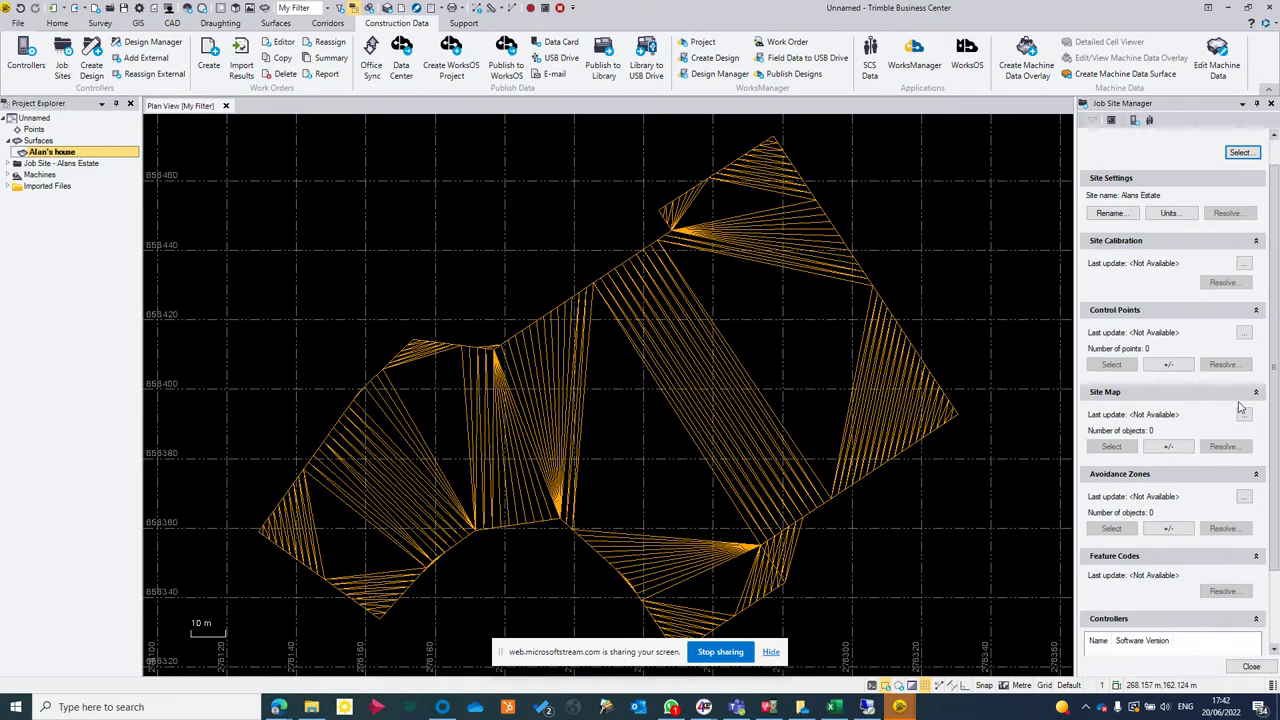
pyautogui.scroll(-1, 1215, 408)
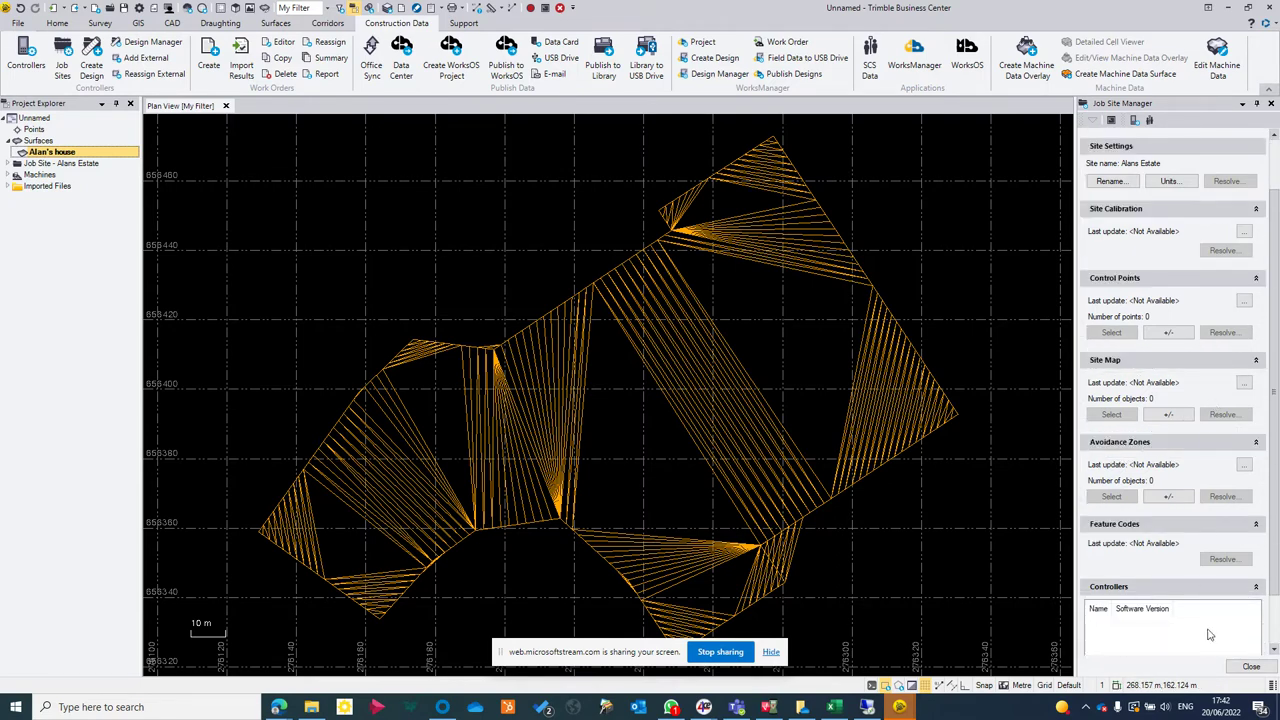
# Step: Close the Job Site Manager and create a new job site design named 'House'
pyautogui.click(1251, 667)
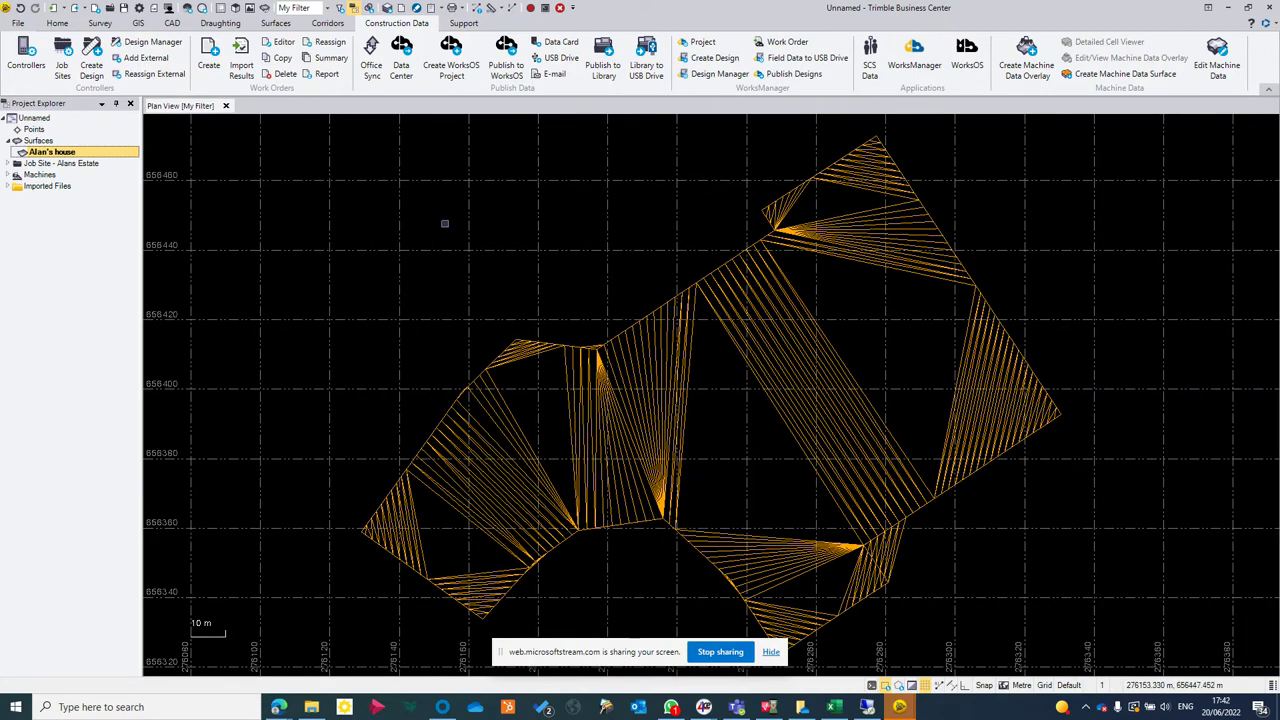
pyautogui.click(89, 65)
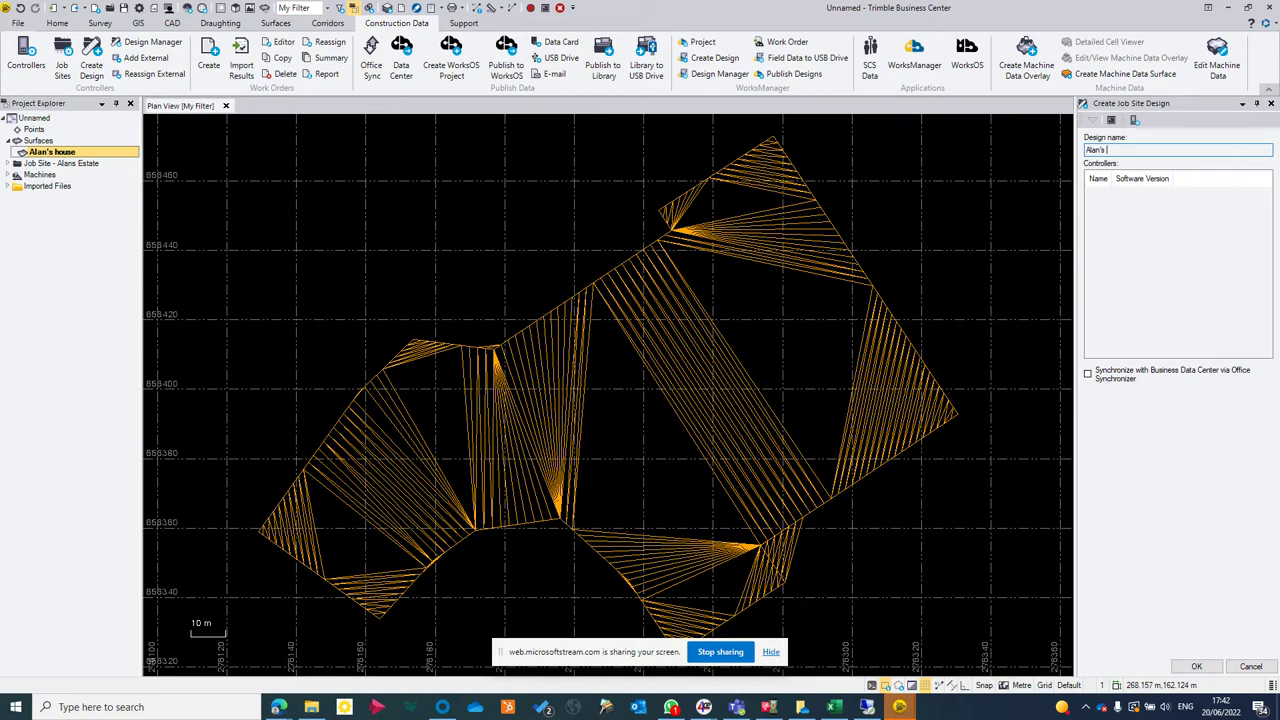
pyautogui.write('House FL')
pyautogui.click(1196, 666)
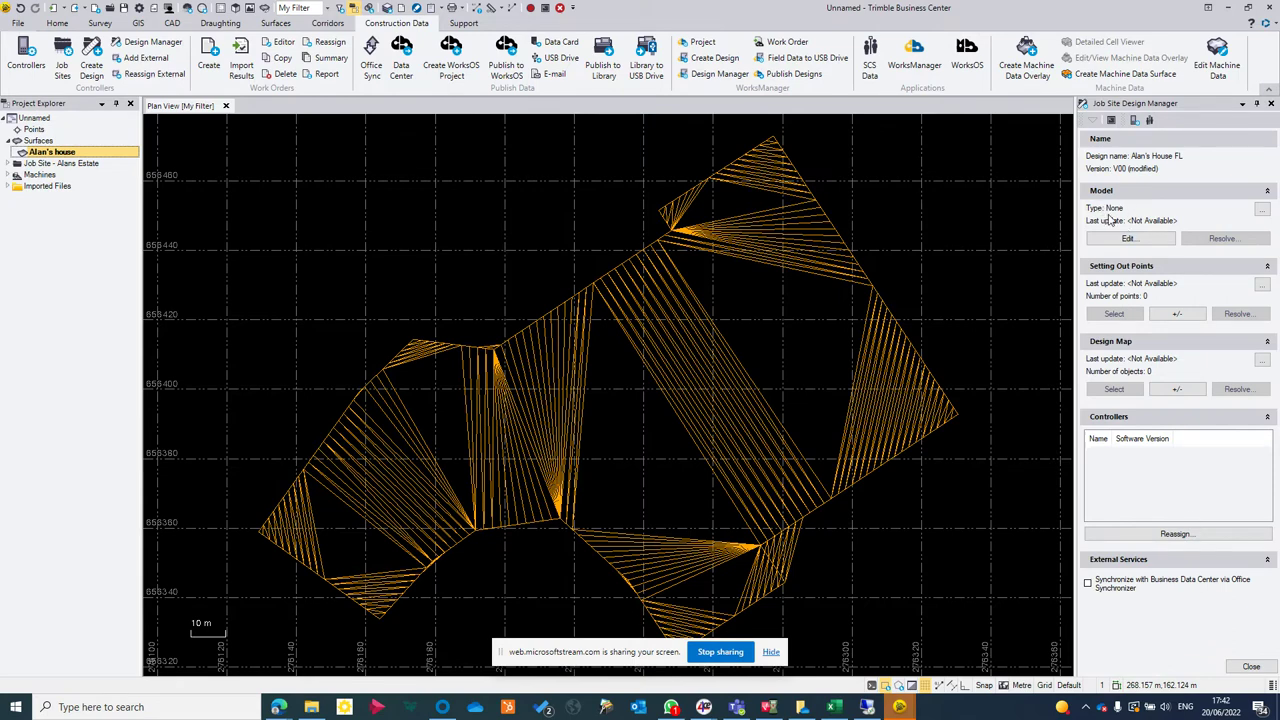
pyautogui.click(1128, 240)
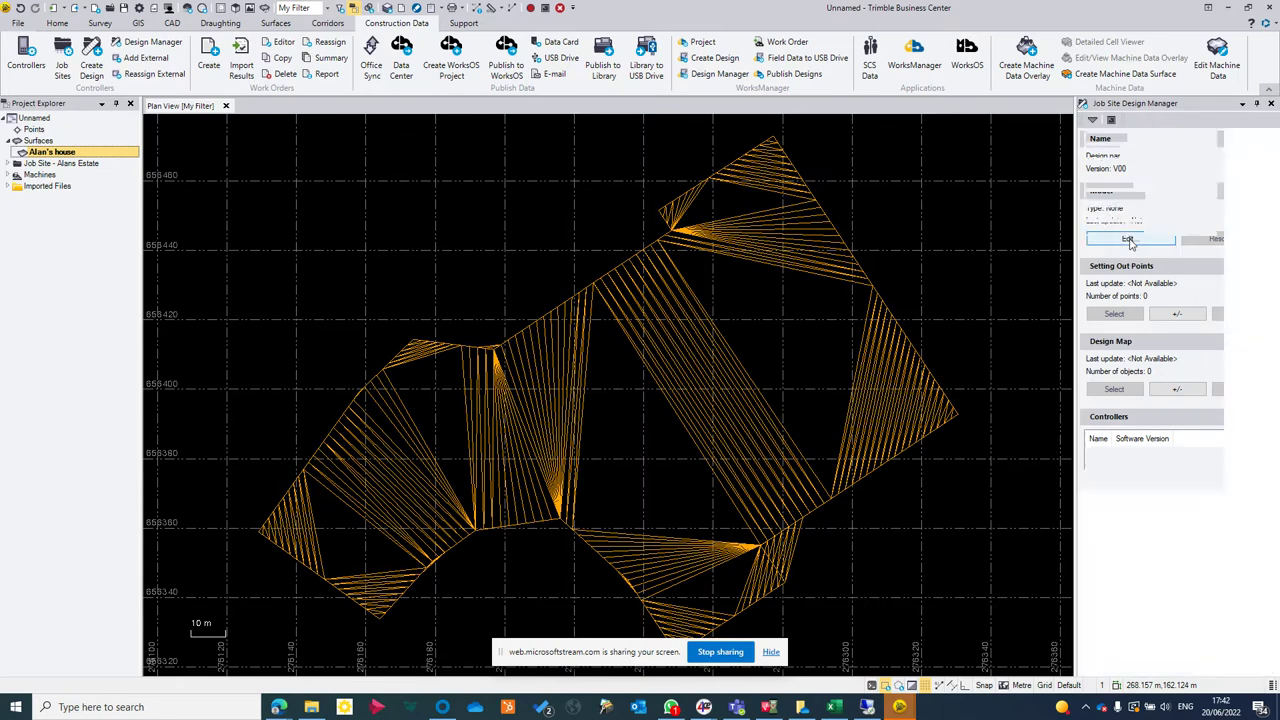
# Step: Set the design's model type to Surface, using the house surface
pyautogui.click(1091, 185)
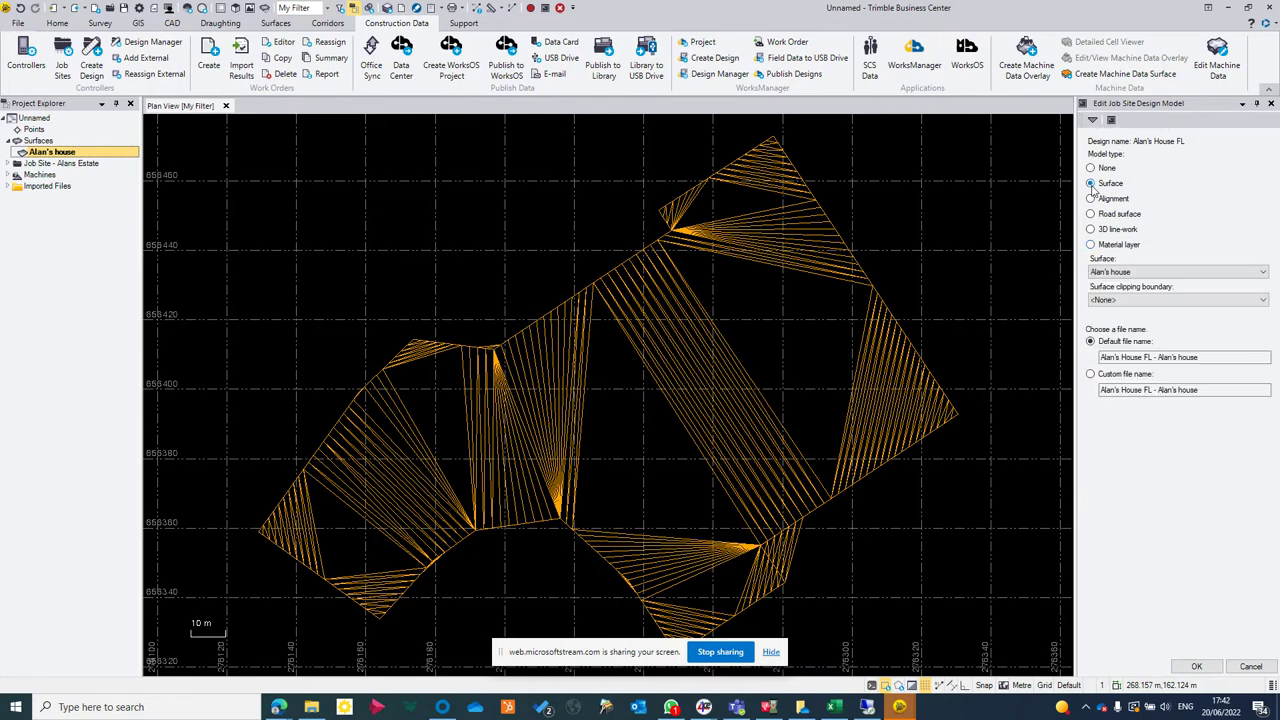
pyautogui.click(1136, 273)
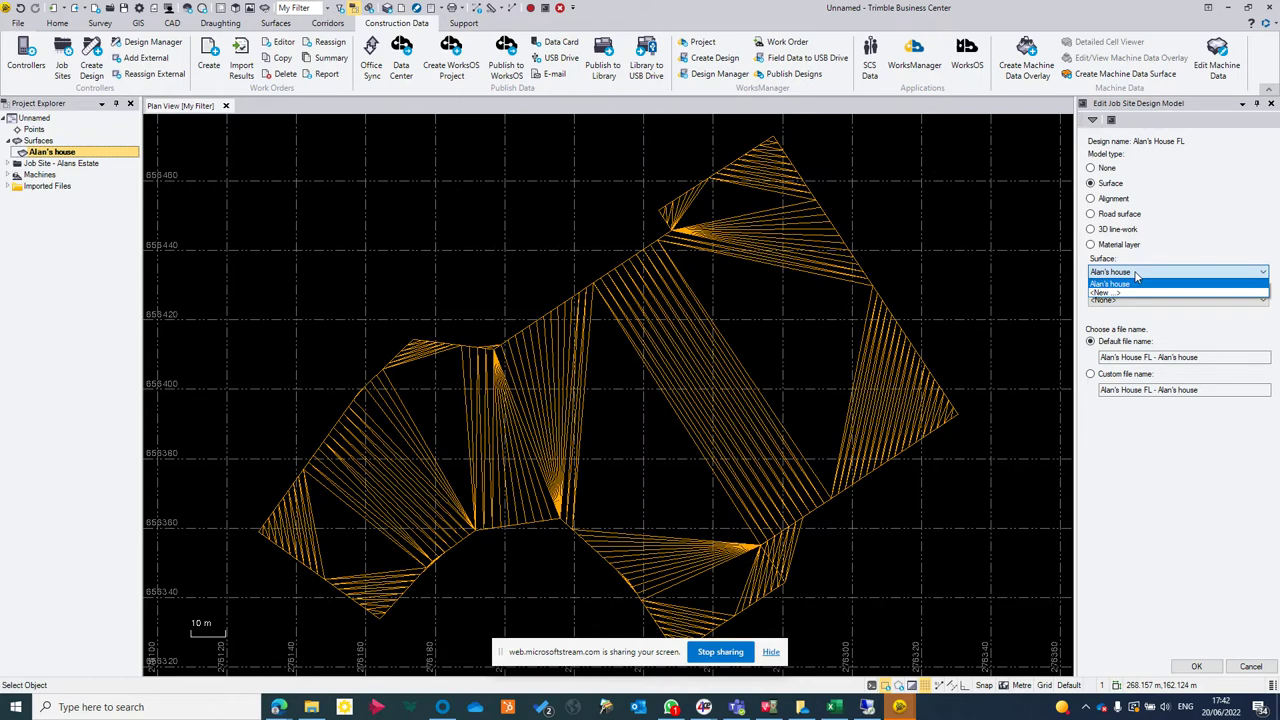
pyautogui.click(1136, 277)
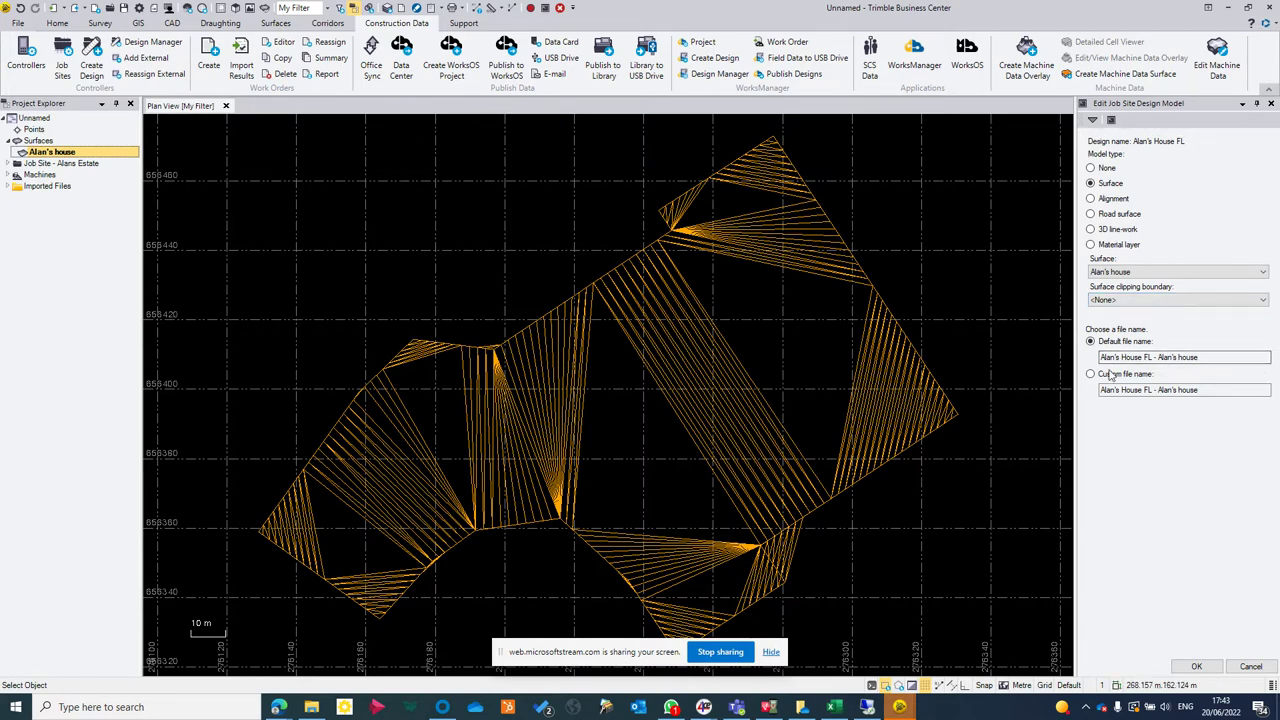
pyautogui.click(1192, 666)
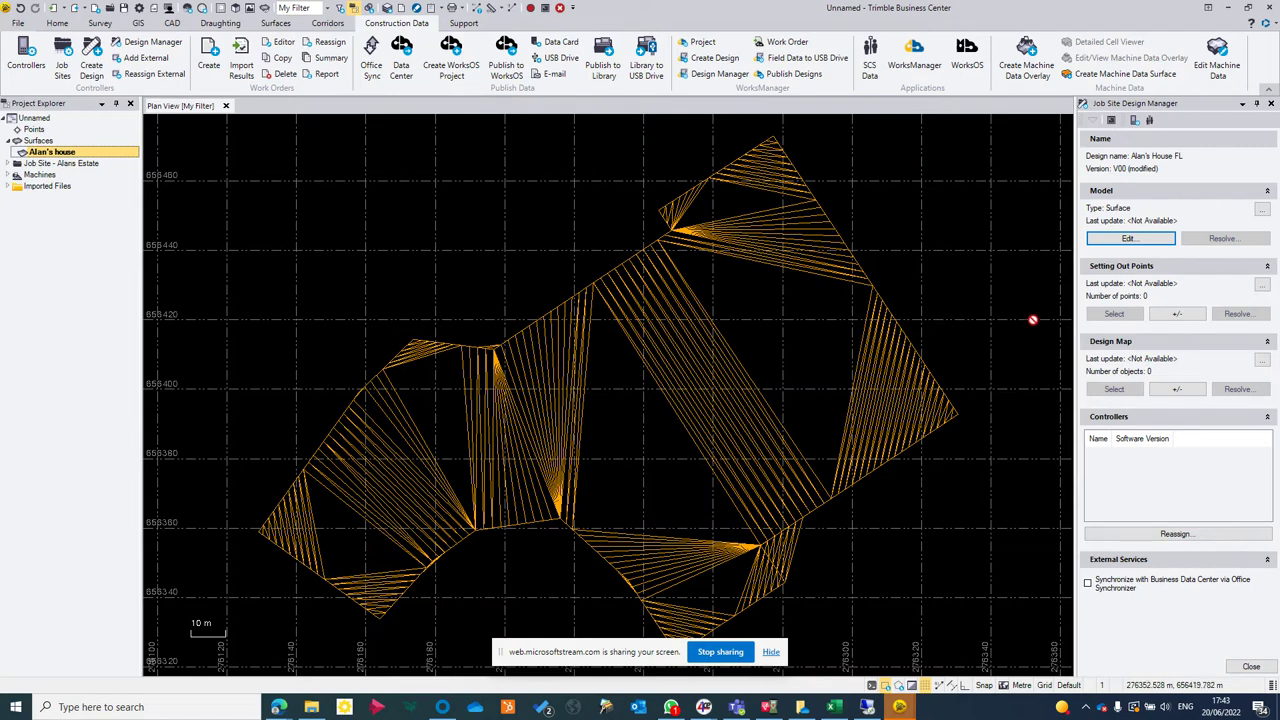
# Step: Add all objects to the design map, confirm, and close the Job Site Design Manager
pyautogui.click(1179, 389)
pyautogui.click(1236, 165)
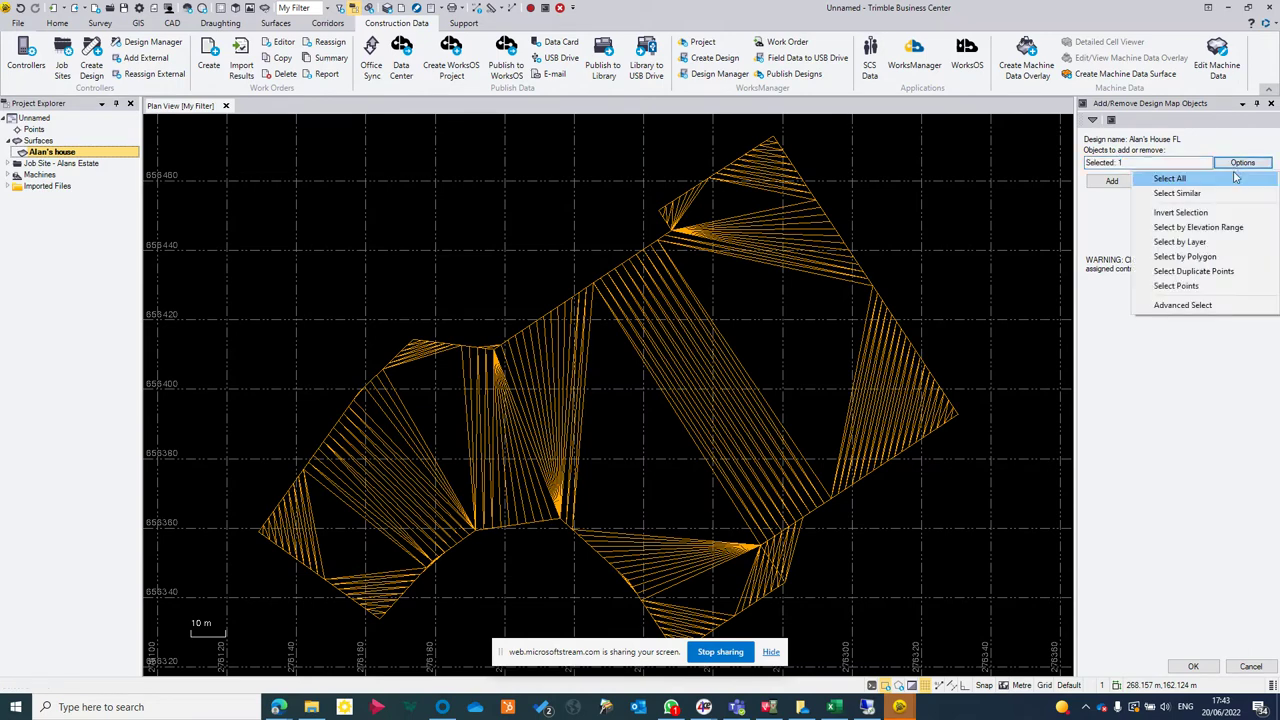
pyautogui.click(1210, 180)
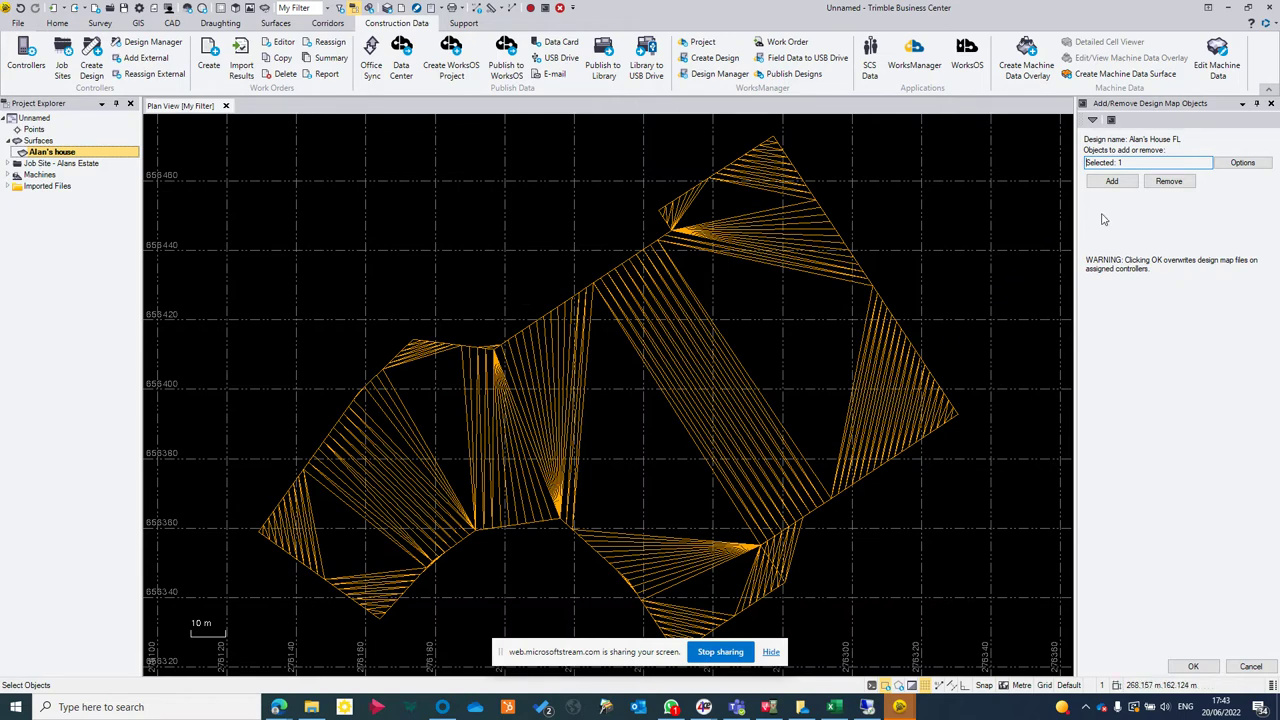
pyautogui.click(1111, 182)
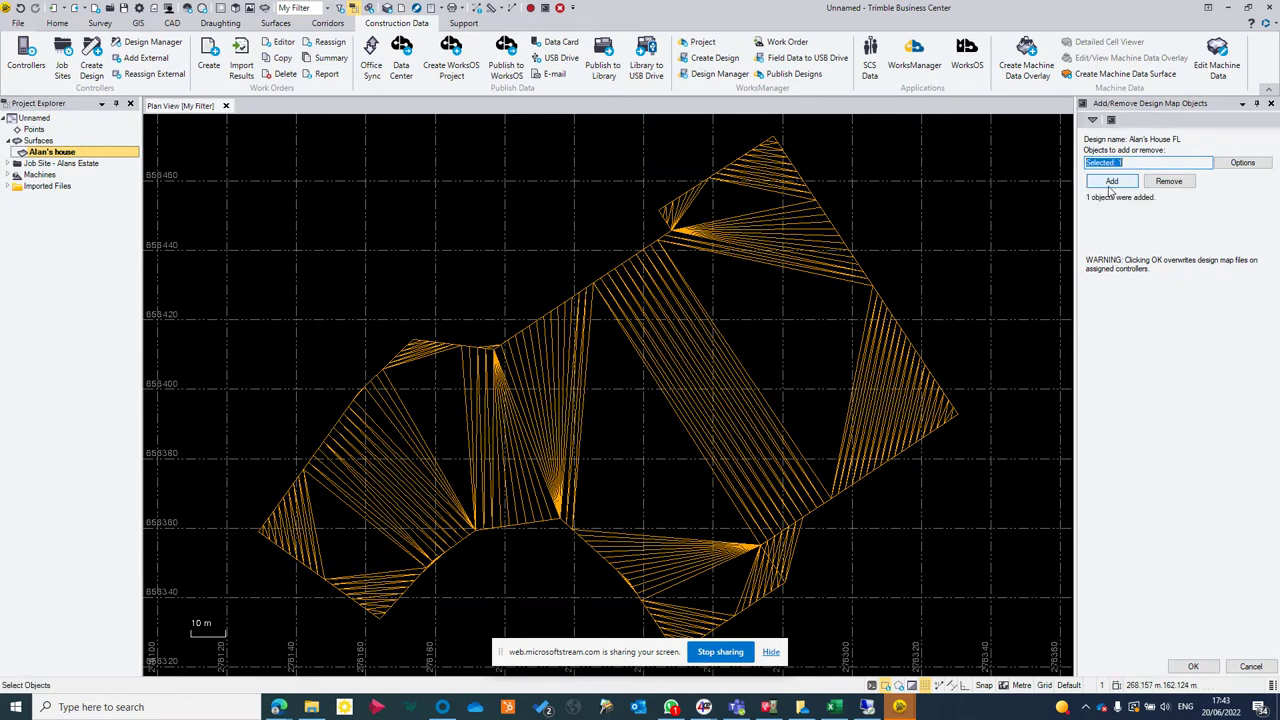
pyautogui.click(1197, 666)
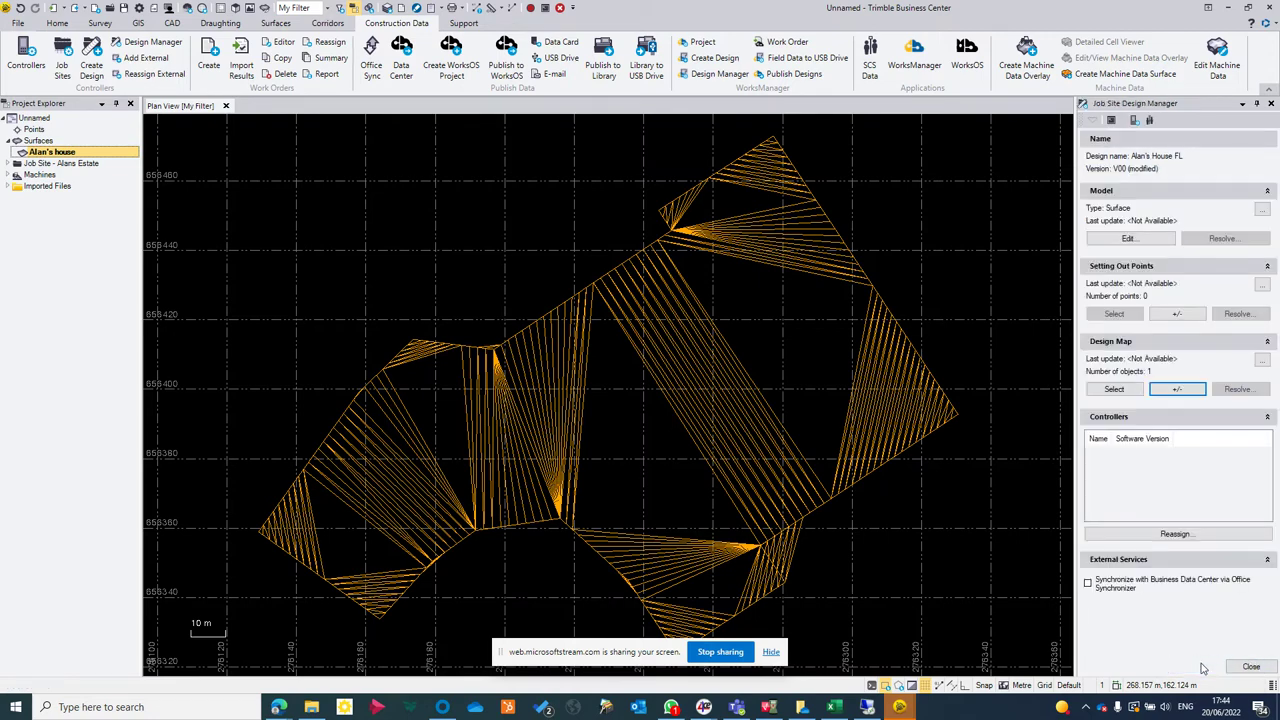
pyautogui.click(1250, 666)
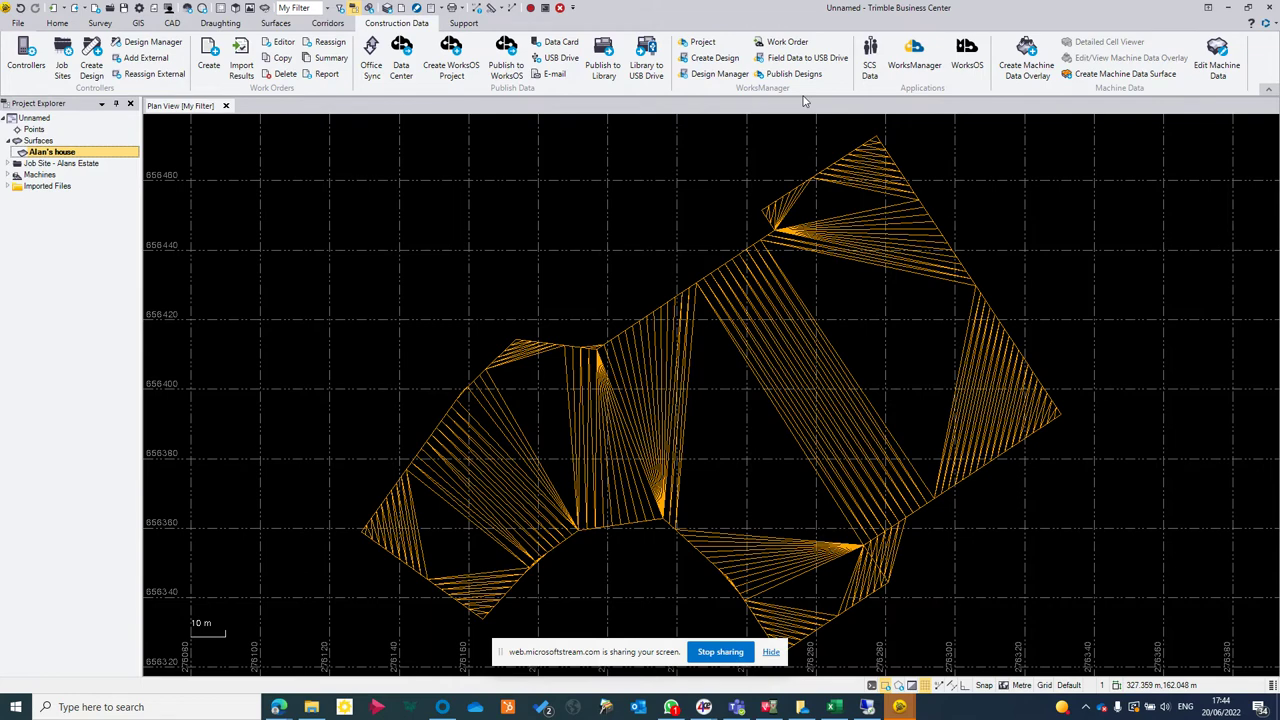
# Step: Start publishing to the project library via Publish to Library
pyautogui.click(601, 75)
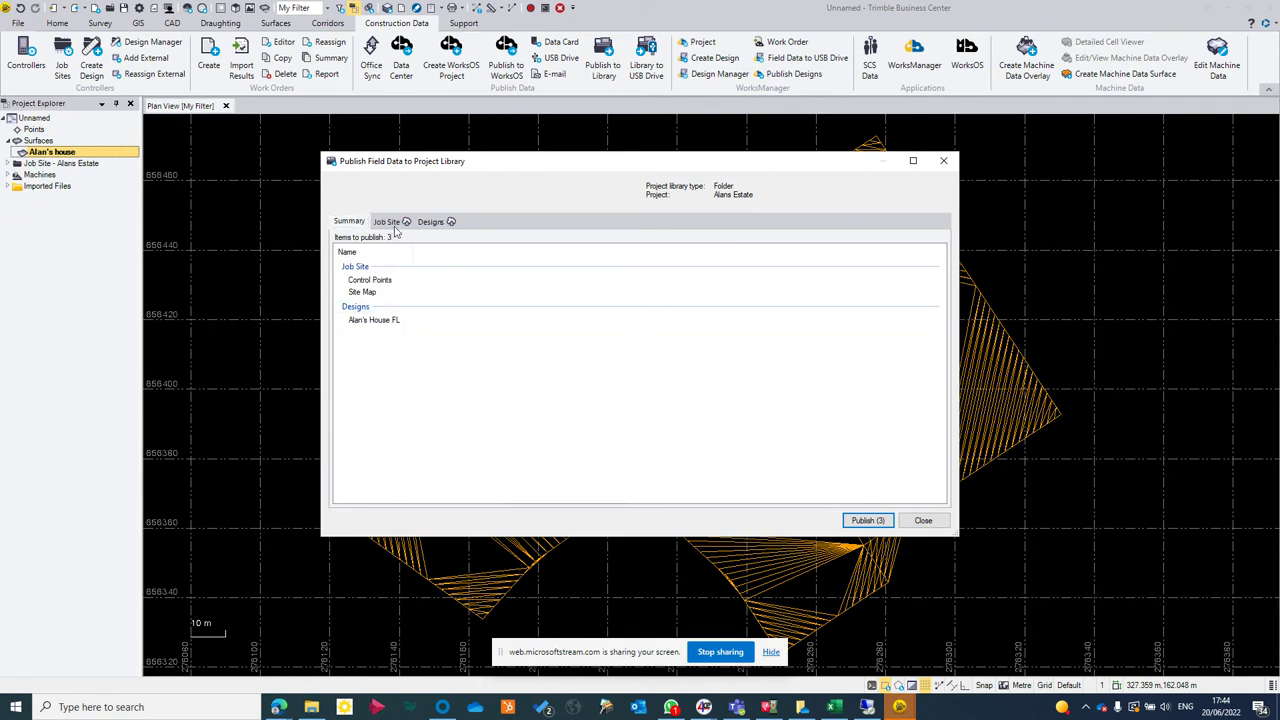
# Step: Publish Control Points, Site Map and the house design to the project library, then acknowledge success
pyautogui.click(395, 228)
pyautogui.click(447, 226)
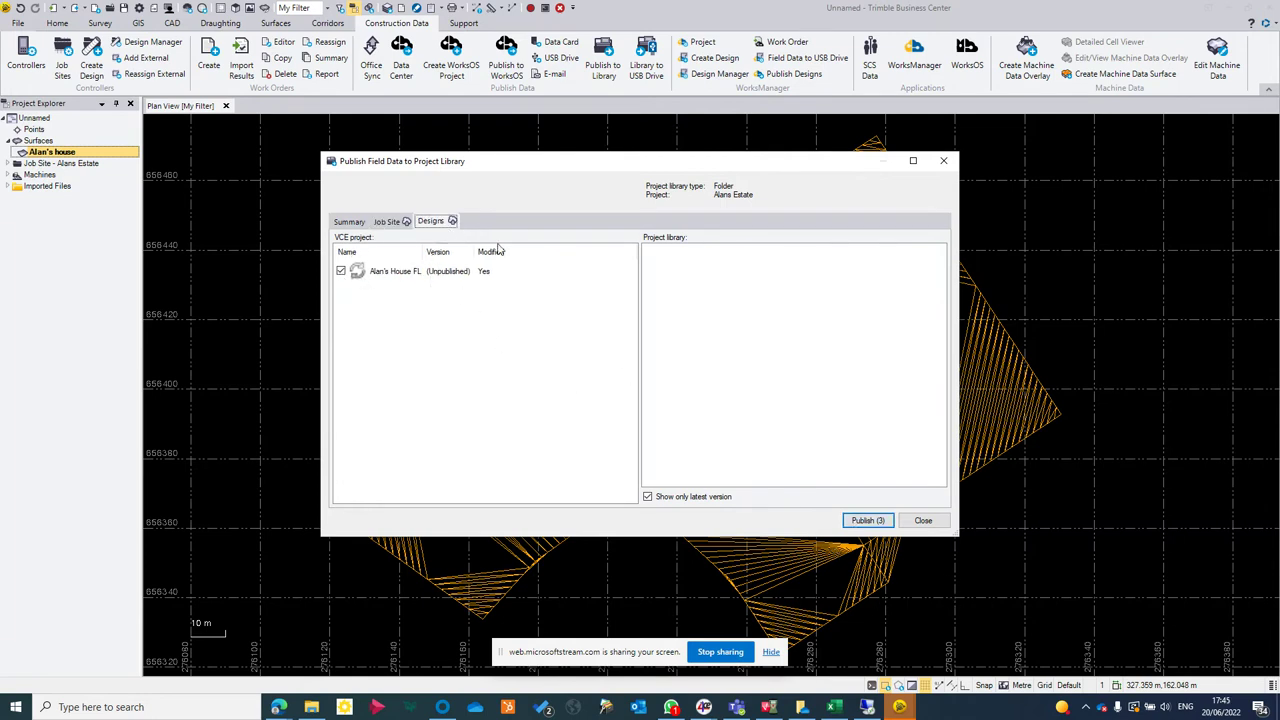
pyautogui.click(861, 521)
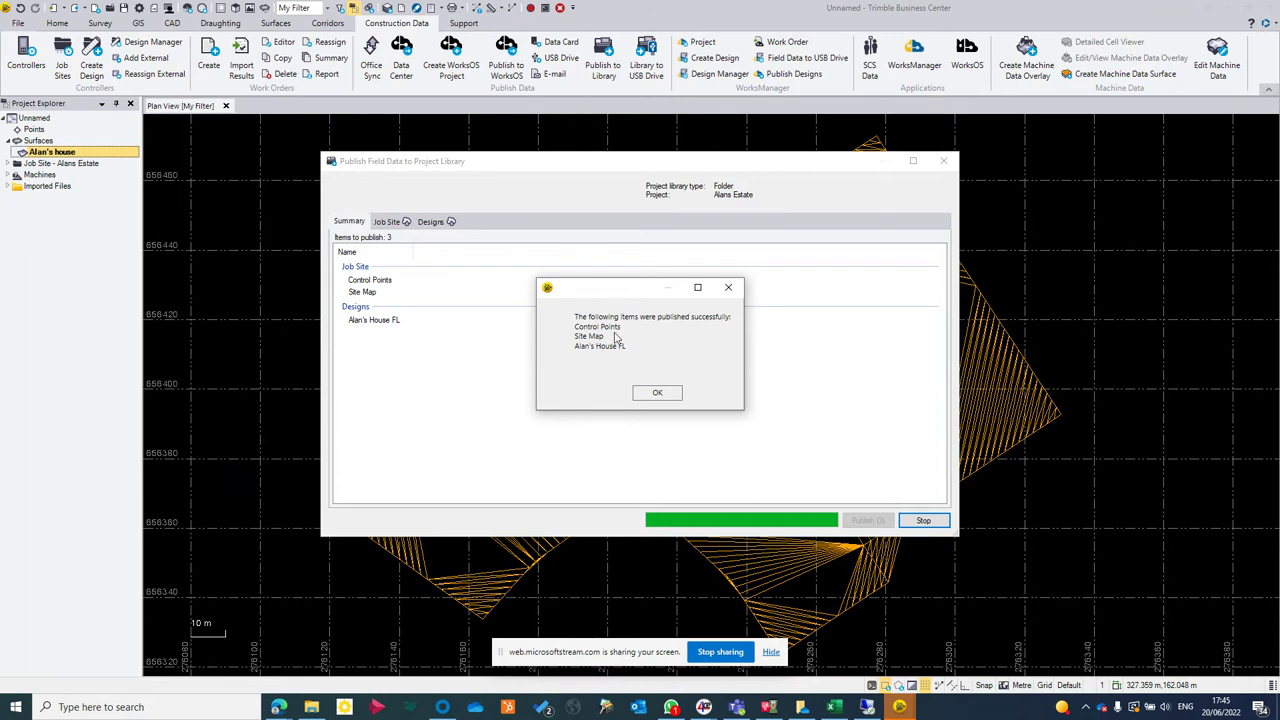
pyautogui.click(672, 396)
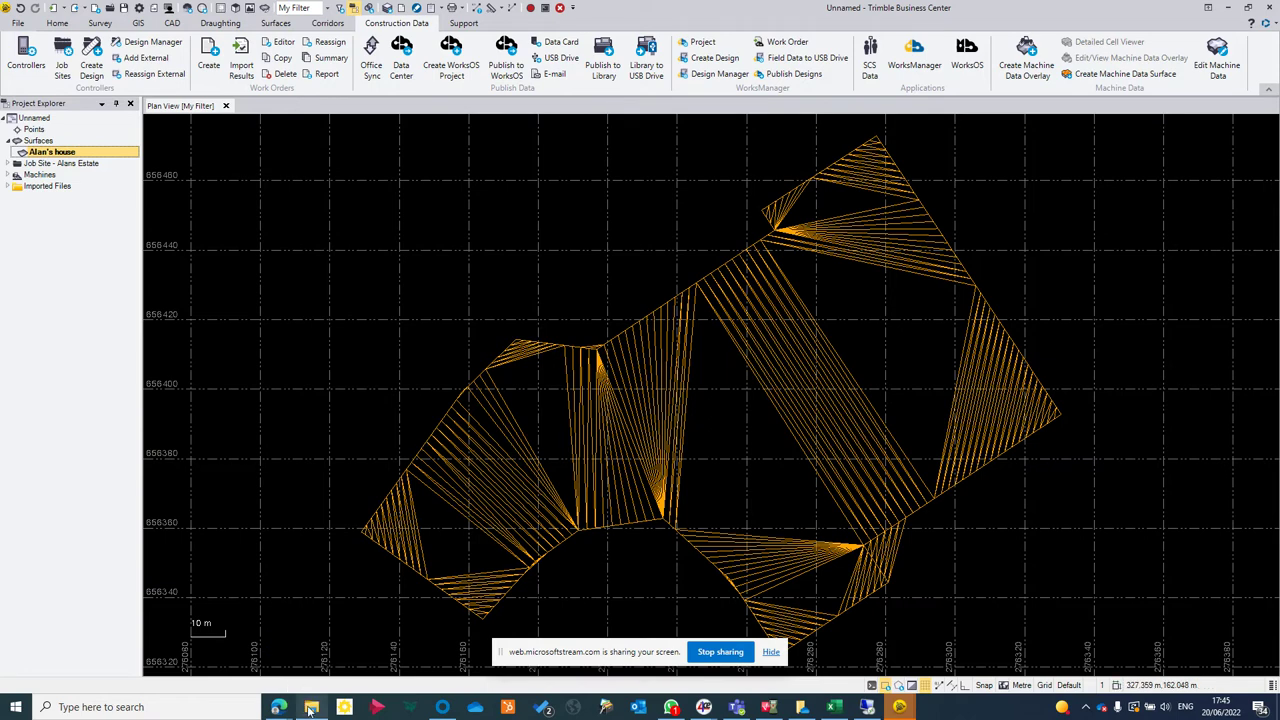
# Step: Browse from C: through ProjectLibrary, Projects and Alans Estate into the OfficeData folder
pyautogui.moveTo(311, 708)
pyautogui.click(306, 664)
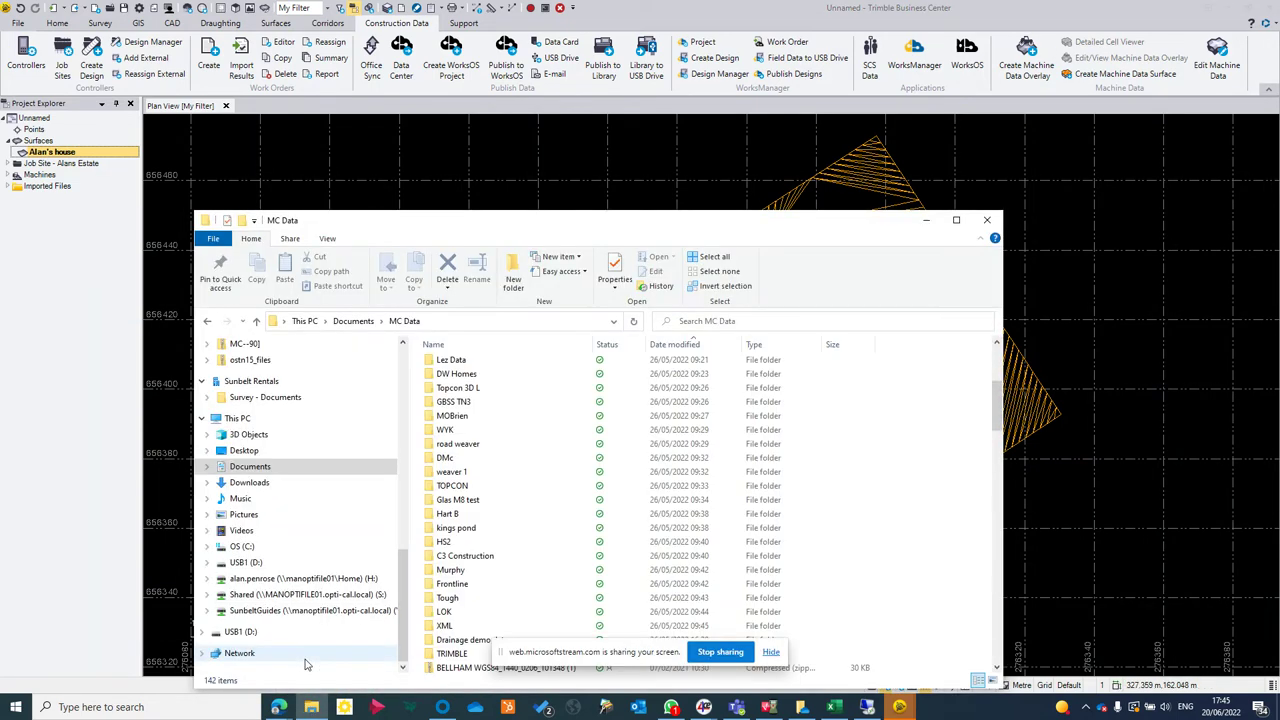
pyautogui.click(252, 549)
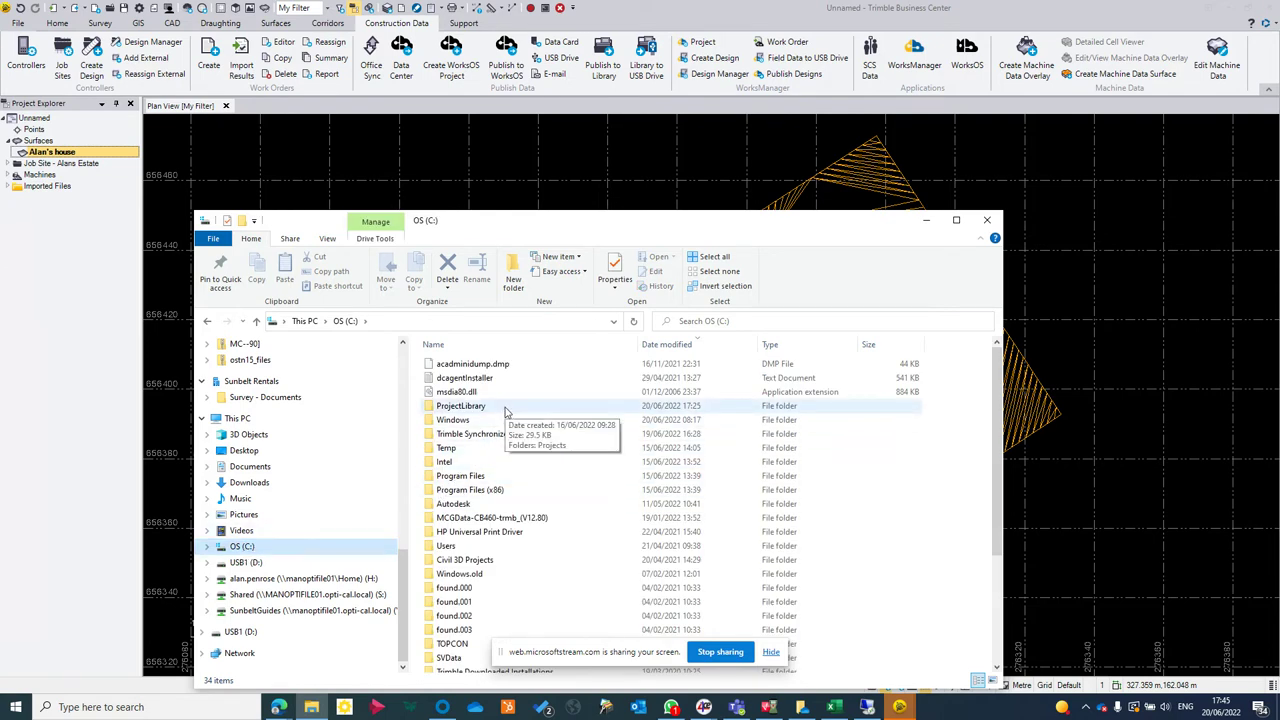
pyautogui.doubleClick(505, 410)
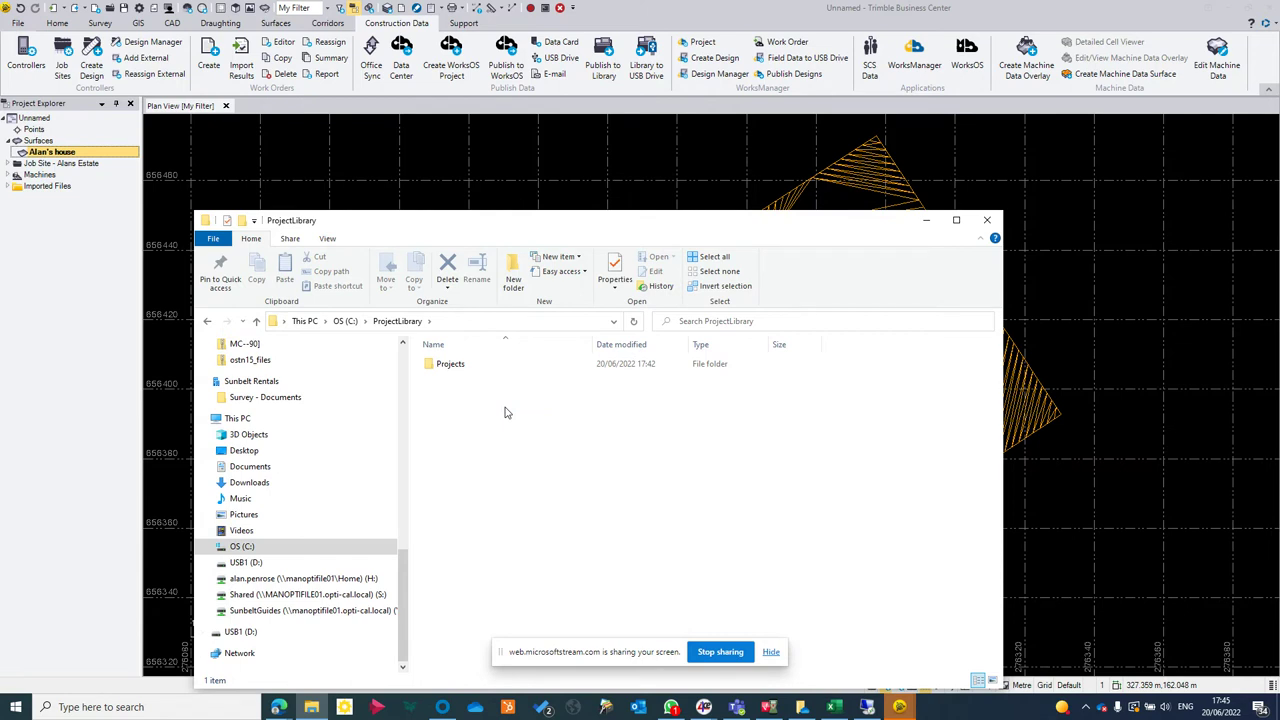
pyautogui.doubleClick(465, 367)
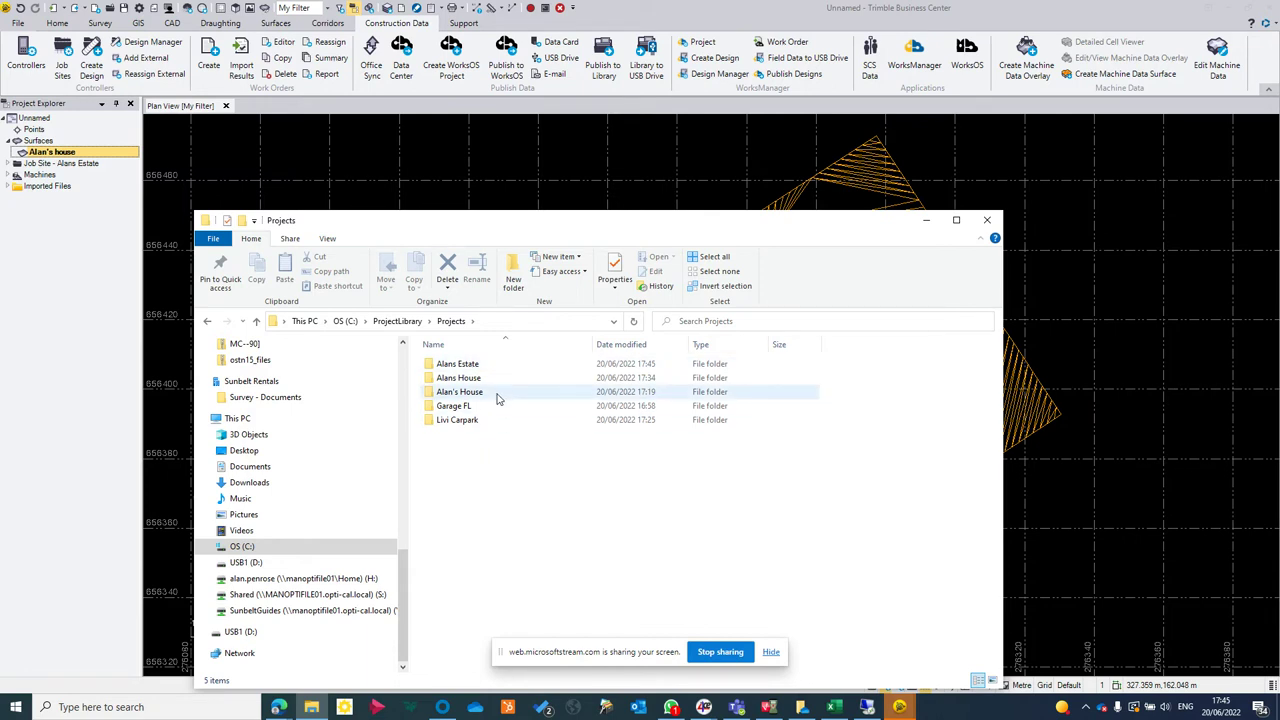
pyautogui.doubleClick(478, 365)
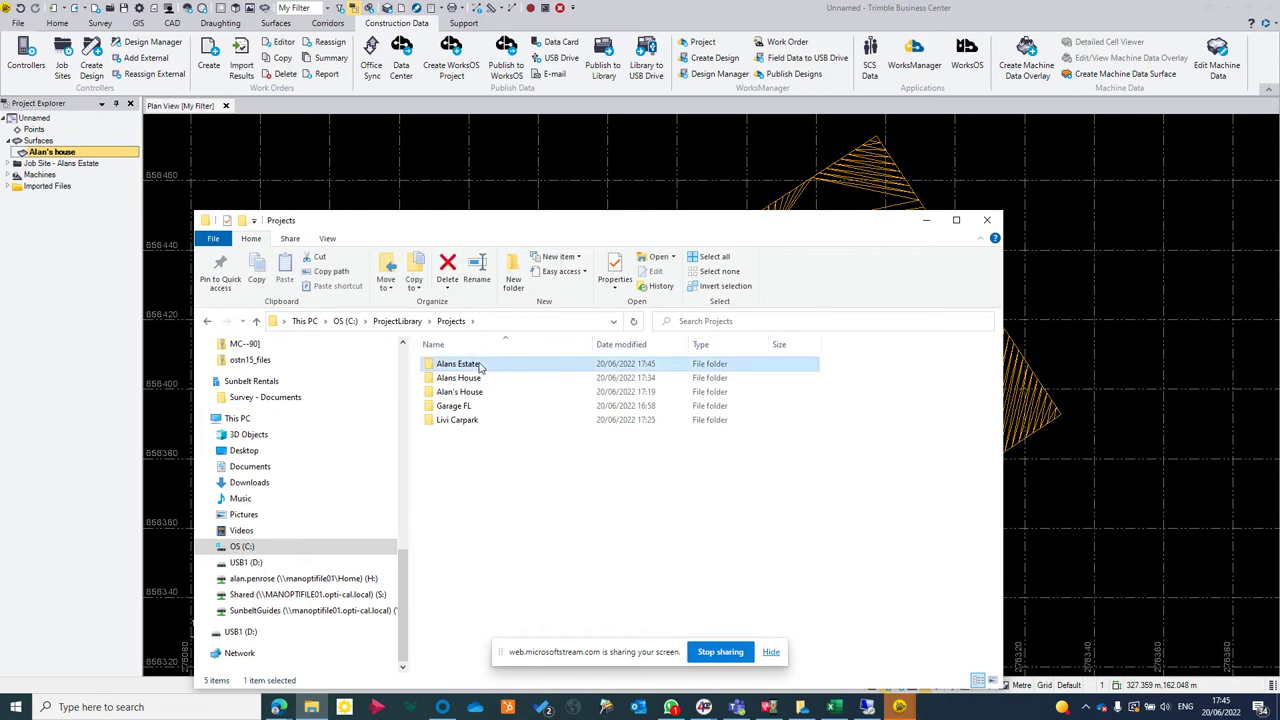
pyautogui.doubleClick(470, 364)
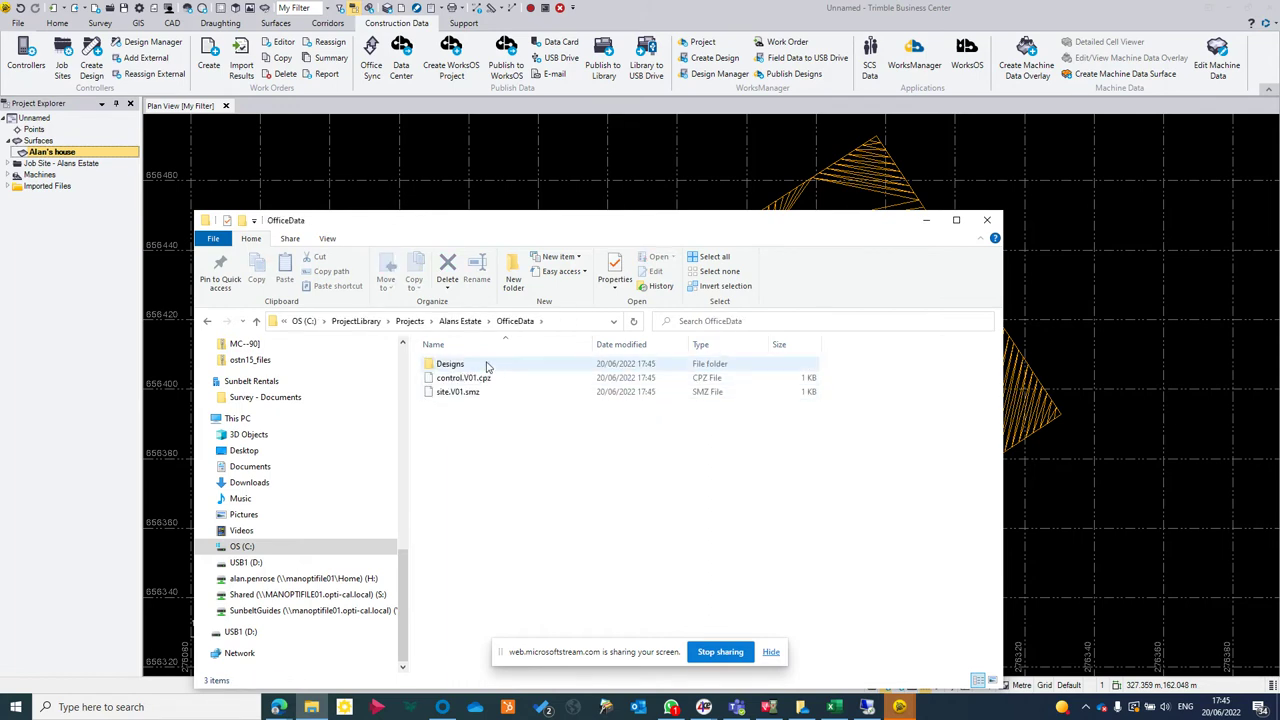
# Step: Check the .dsz file in Designs, then go up four levels to C:\ProjectLibrary
pyautogui.doubleClick(487, 366)
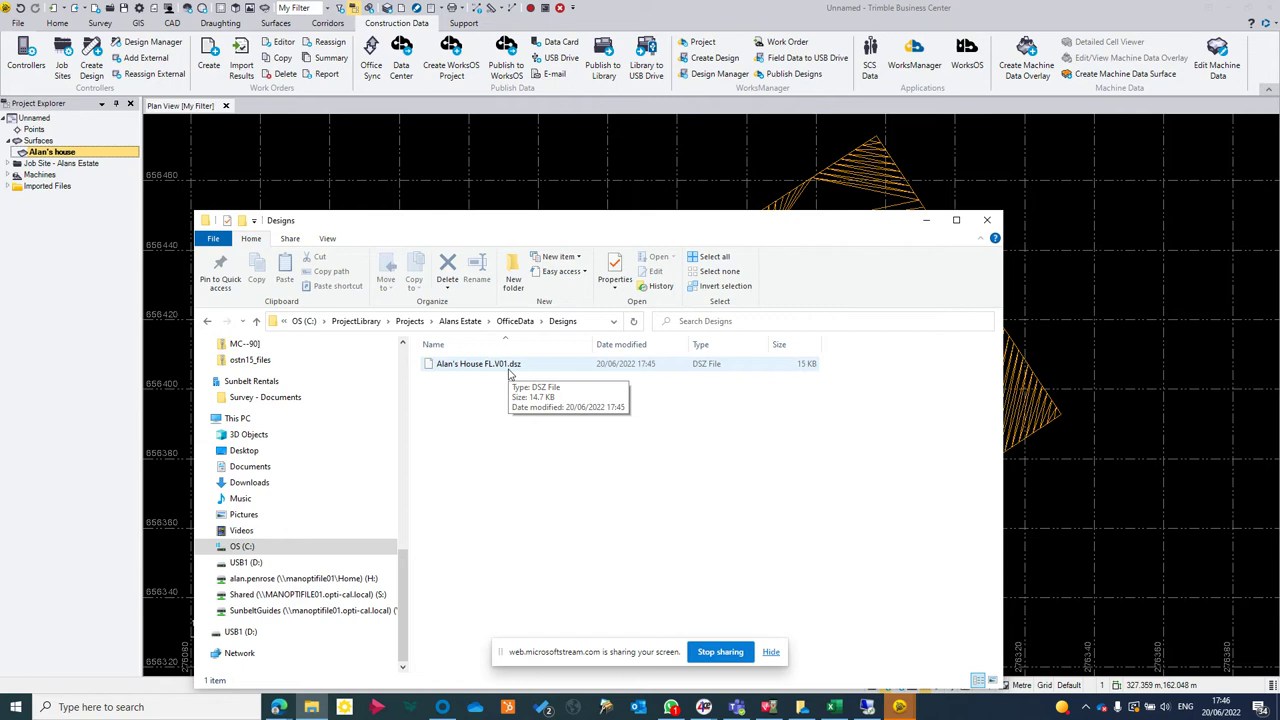
pyautogui.click(256, 323)
pyautogui.click(256, 323)
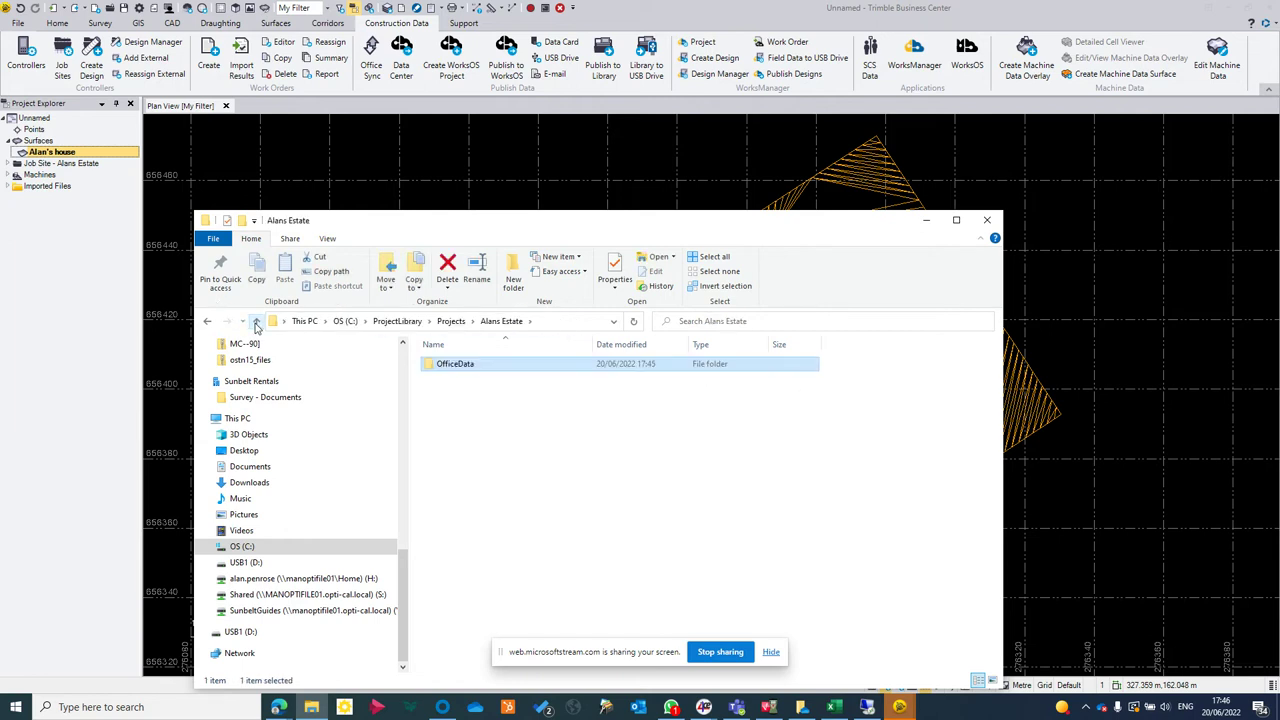
pyautogui.click(256, 323)
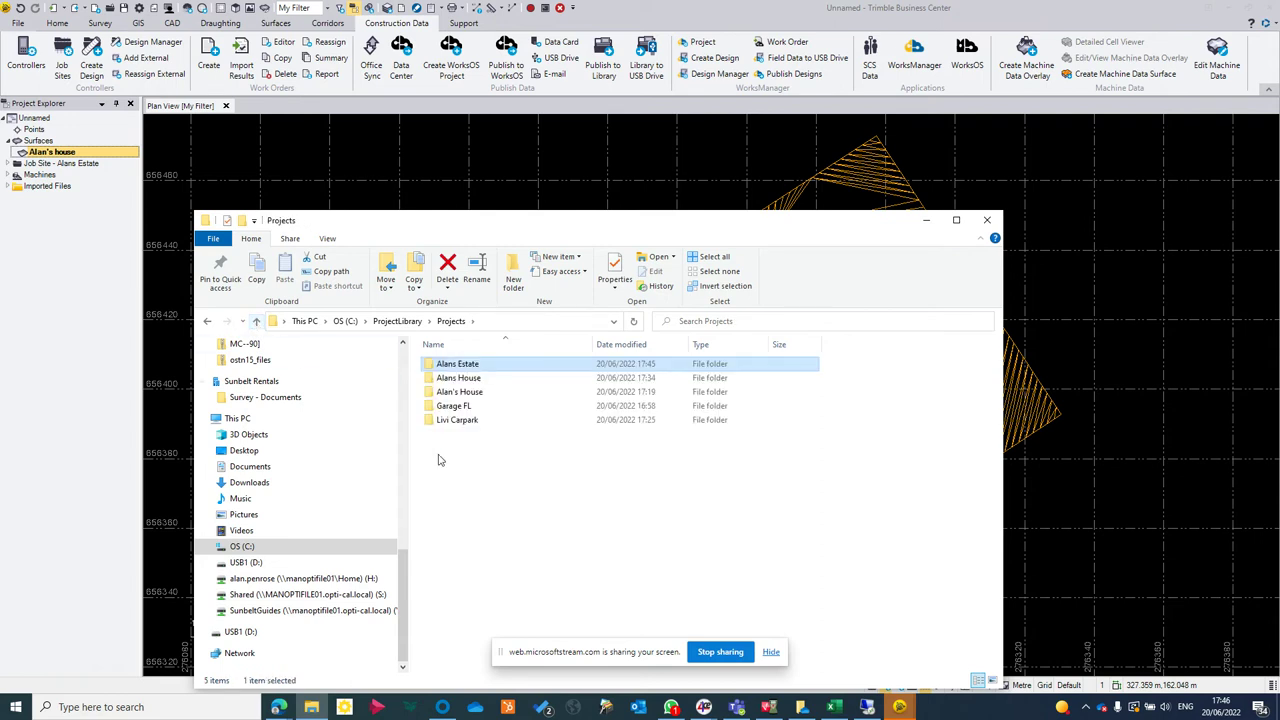
pyautogui.click(256, 322)
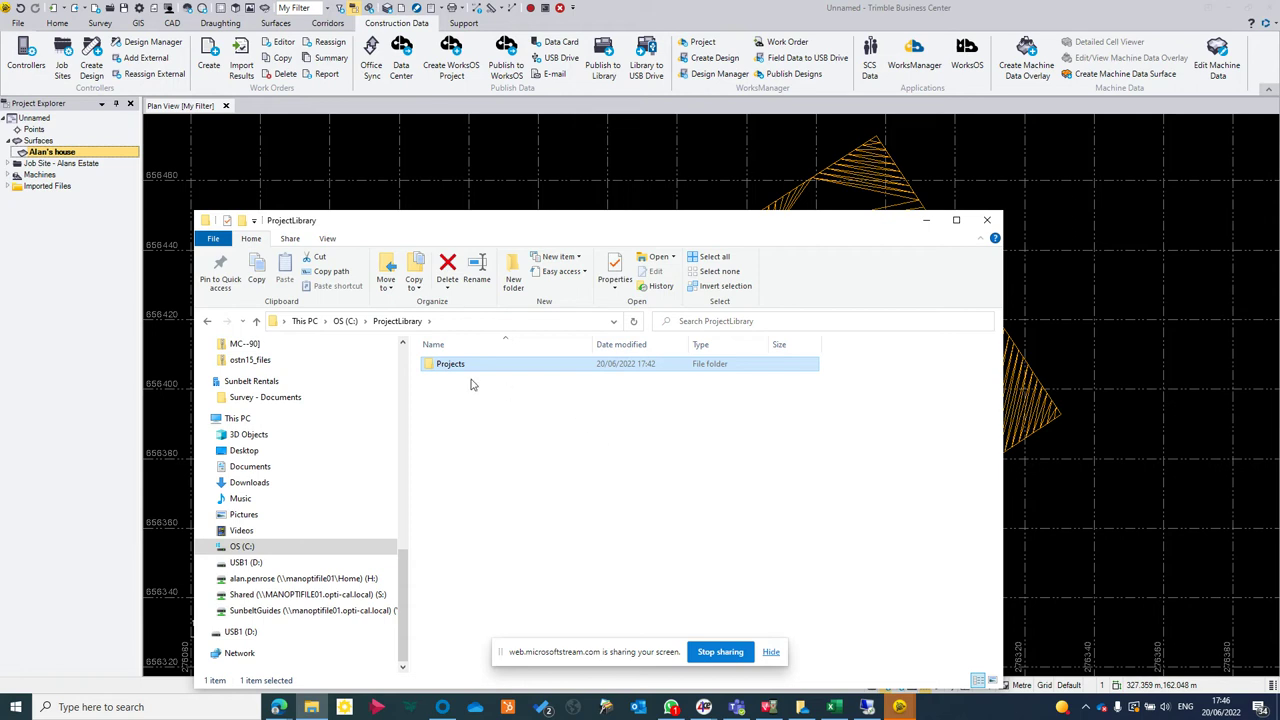
# Step: Create a new folder named GeoData in ProjectLibrary alongside Projects
pyautogui.click(453, 397)
pyautogui.rightClick(453, 397)
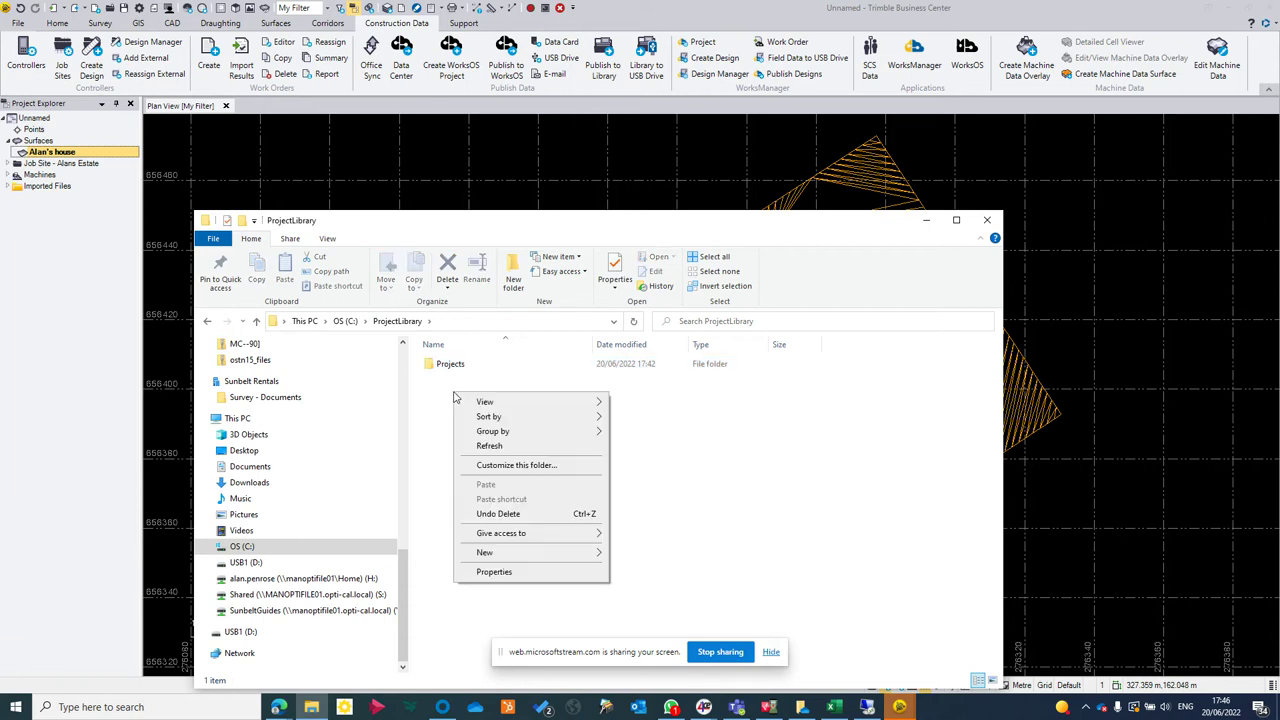
pyautogui.moveTo(558, 560)
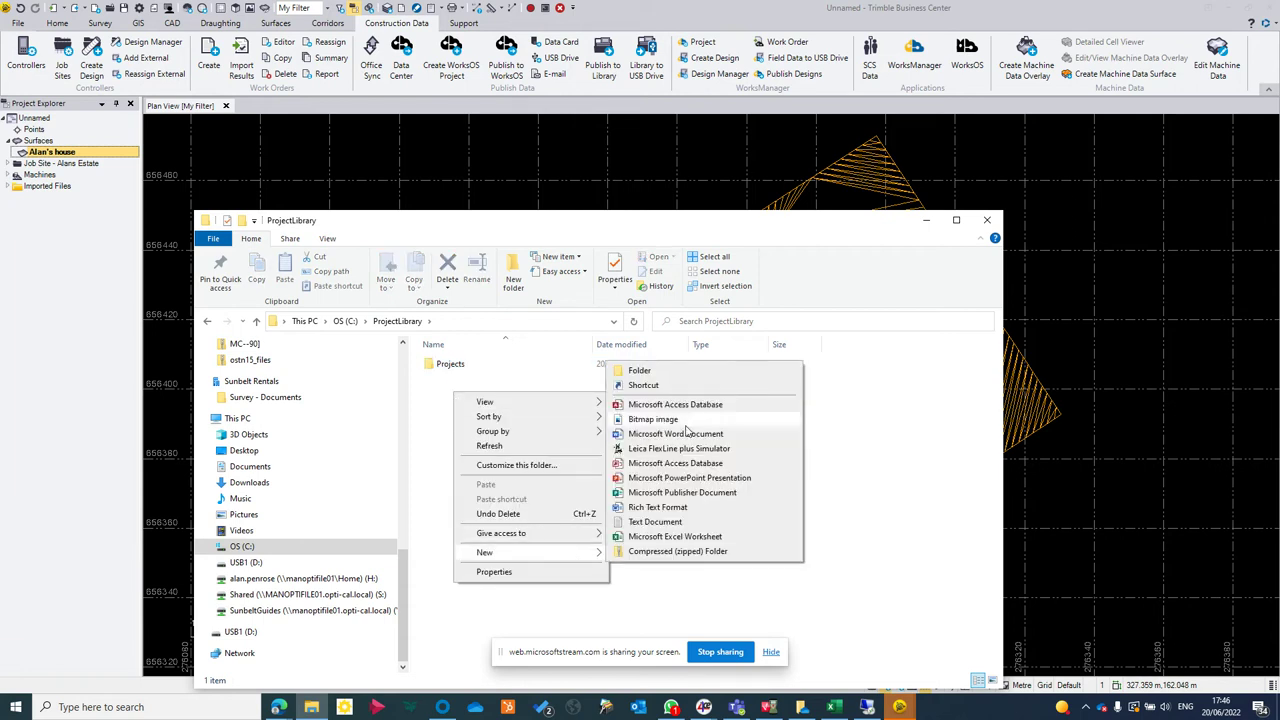
pyautogui.click(692, 371)
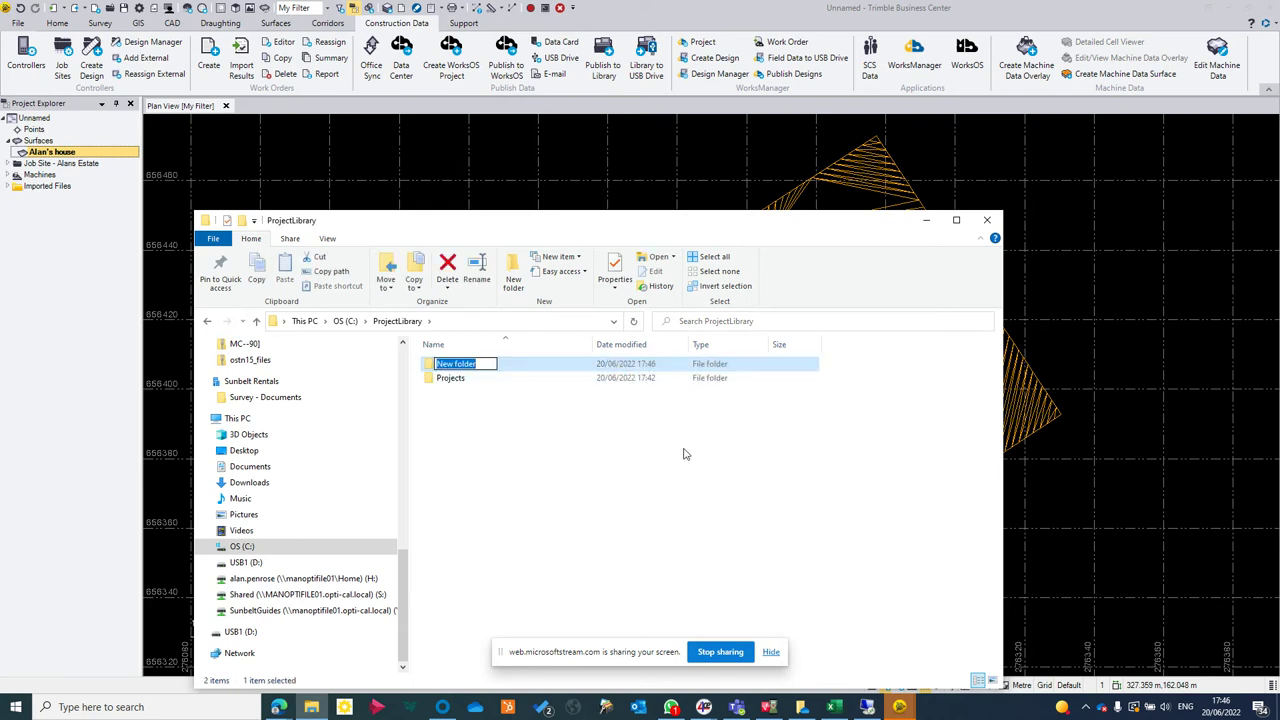
pyautogui.write('GeoData')
pyautogui.click(518, 391)
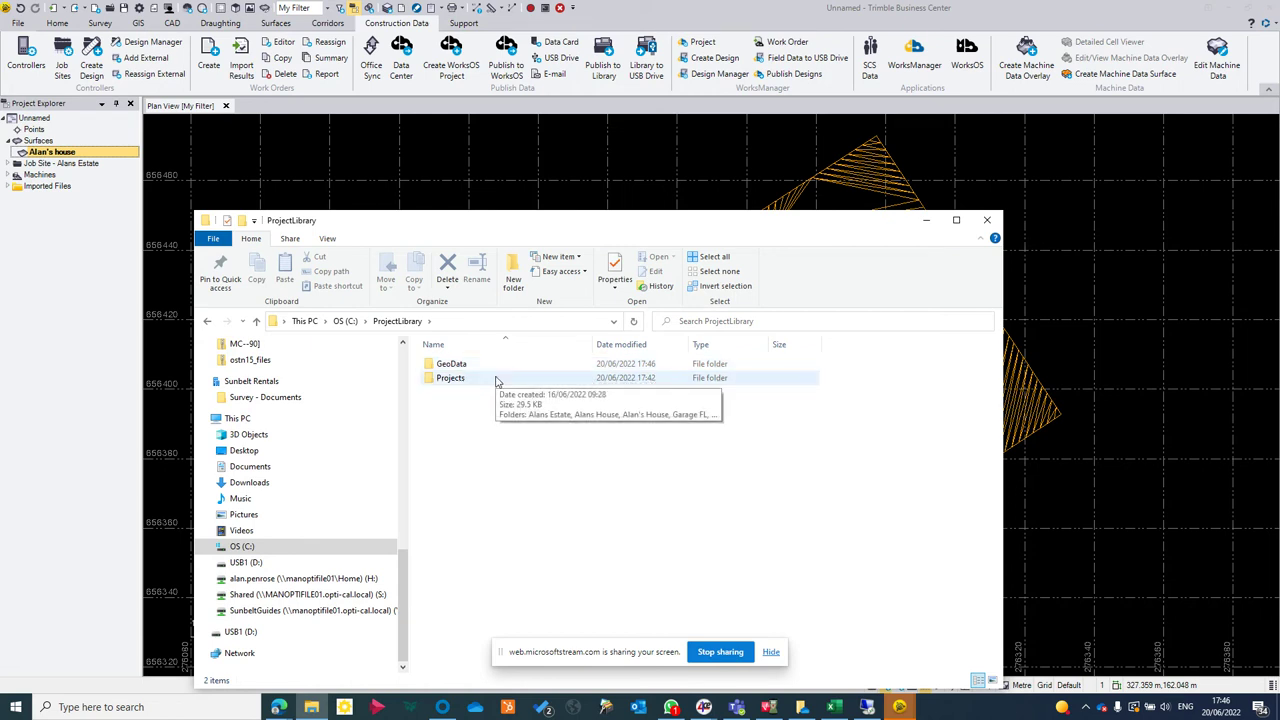
# Step: Browse down to the Designs folder, then go back up to the root of OS (C:)
pyautogui.doubleClick(497, 380)
pyautogui.doubleClick(497, 364)
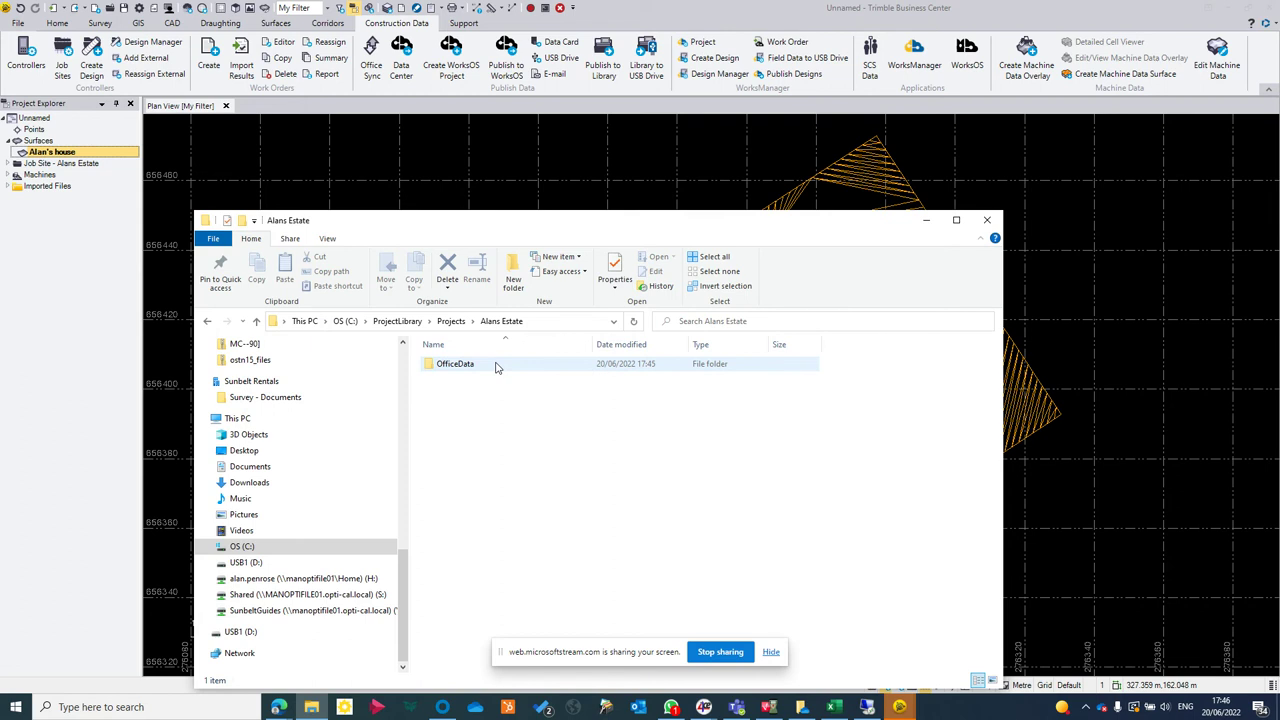
pyautogui.doubleClick(497, 364)
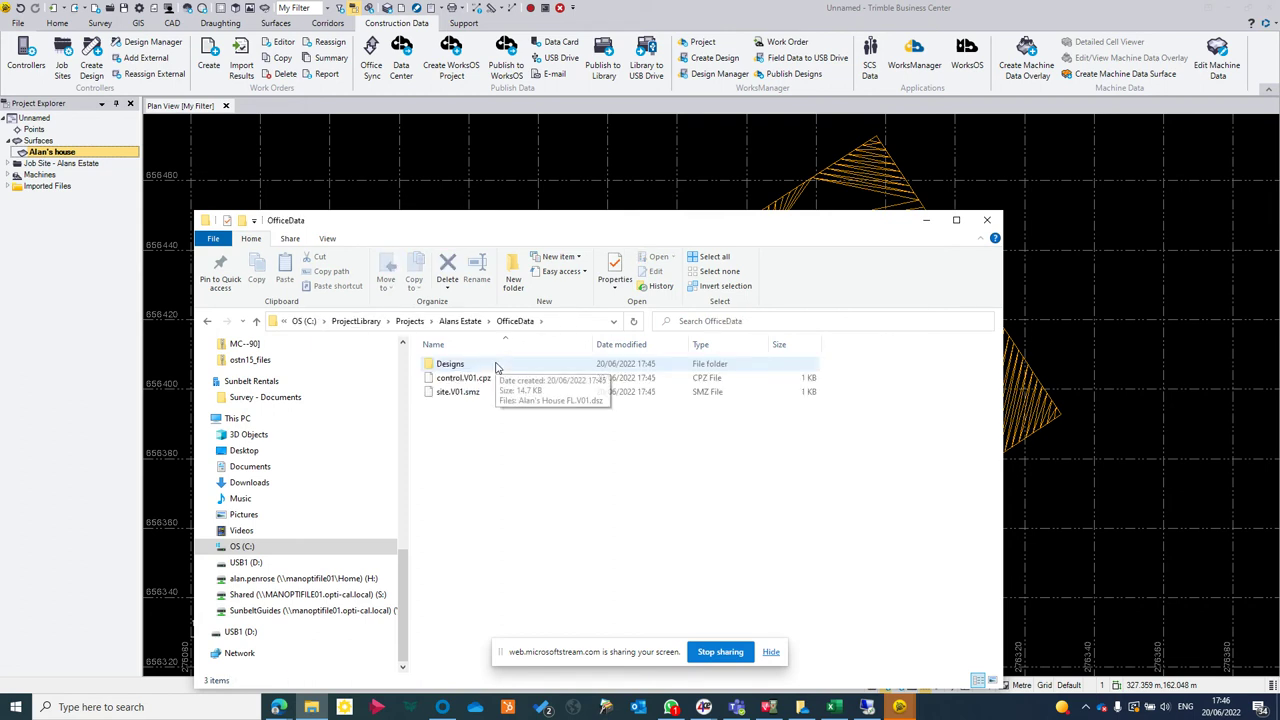
pyautogui.doubleClick(497, 366)
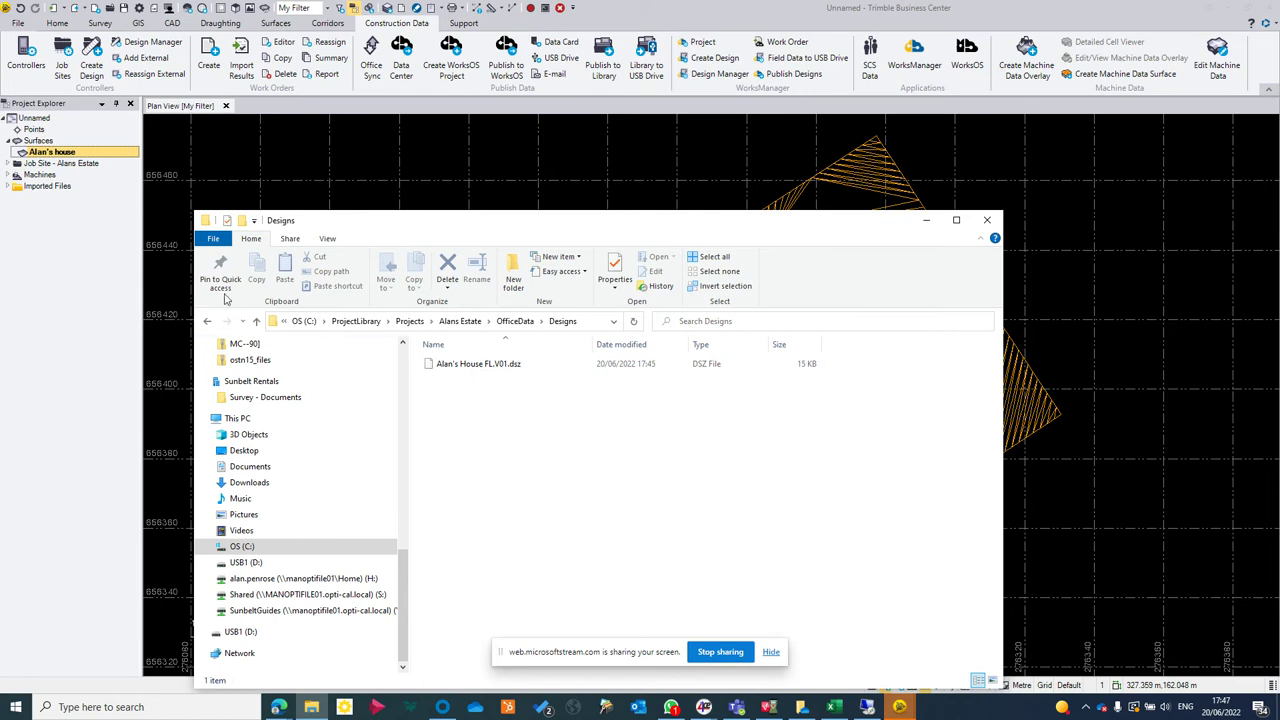
pyautogui.click(257, 321)
pyautogui.click(257, 321)
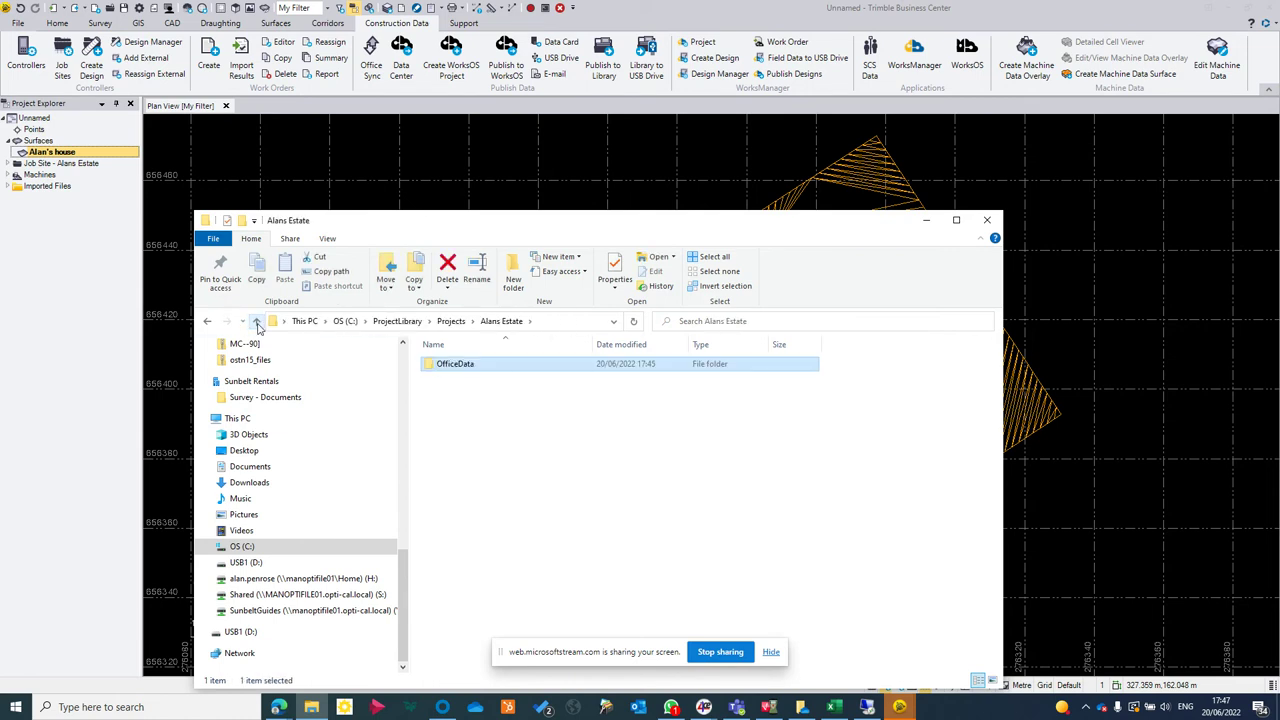
pyautogui.click(257, 321)
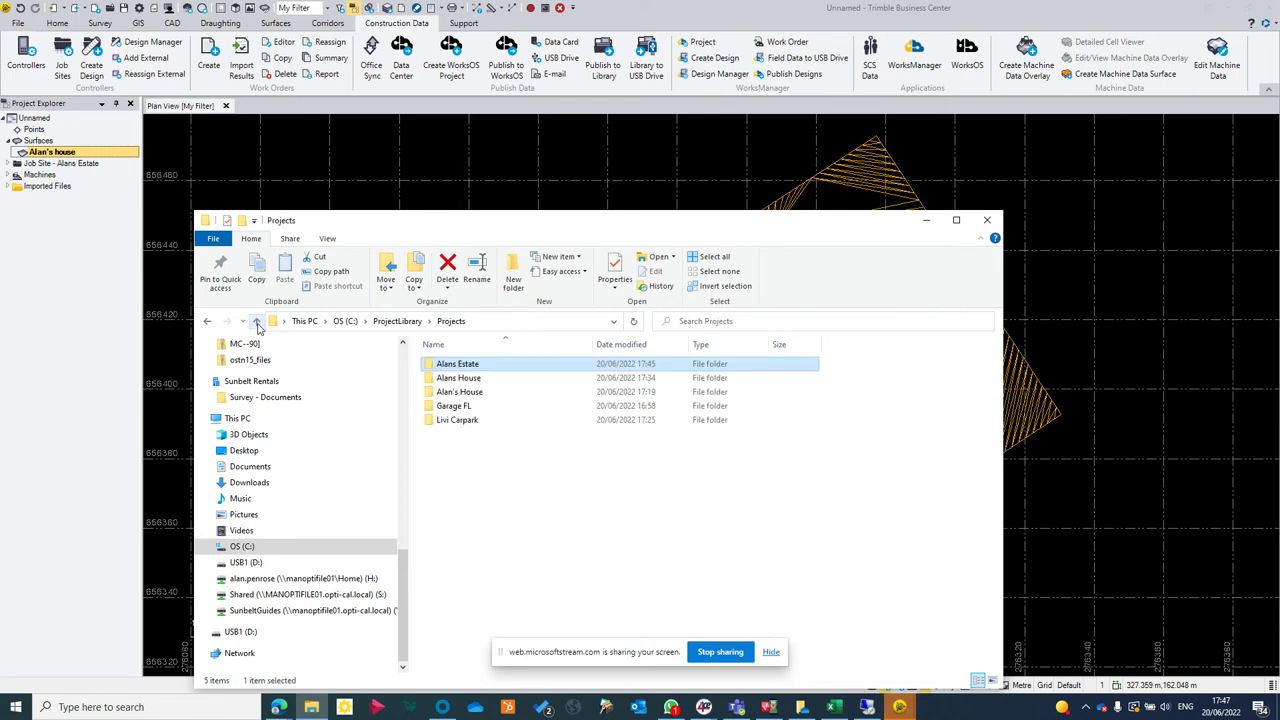
pyautogui.click(257, 321)
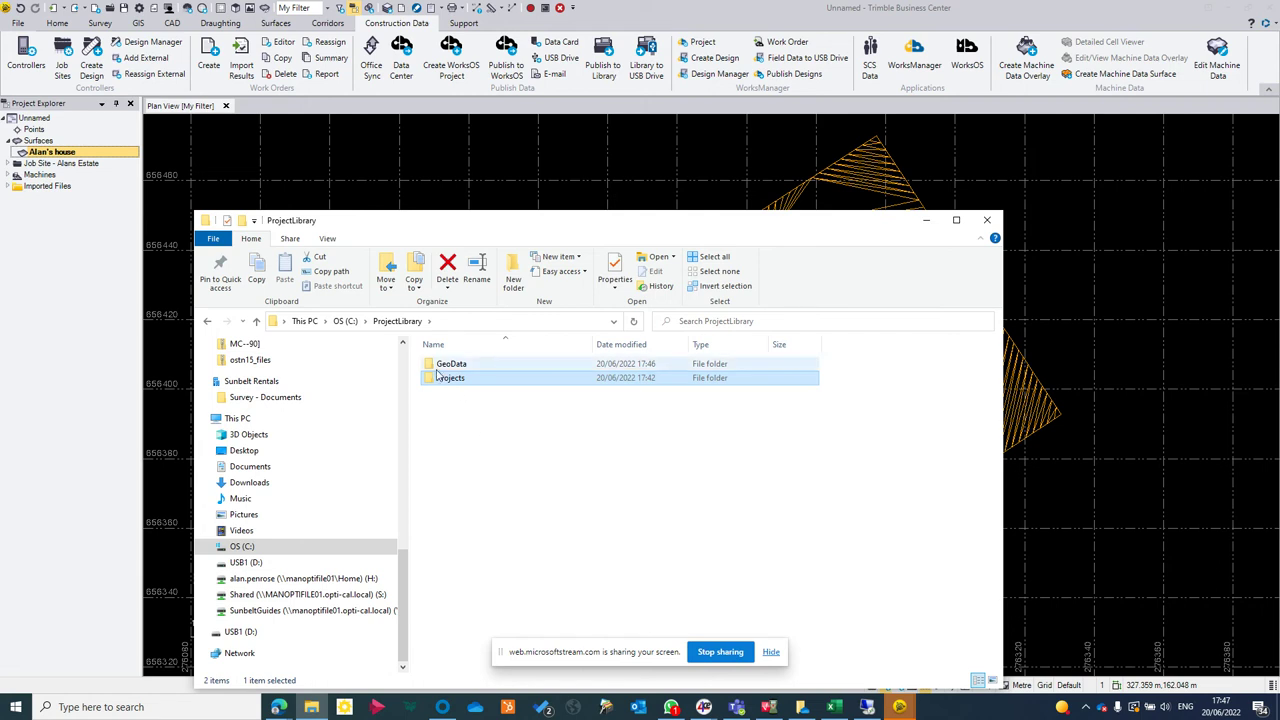
pyautogui.click(257, 321)
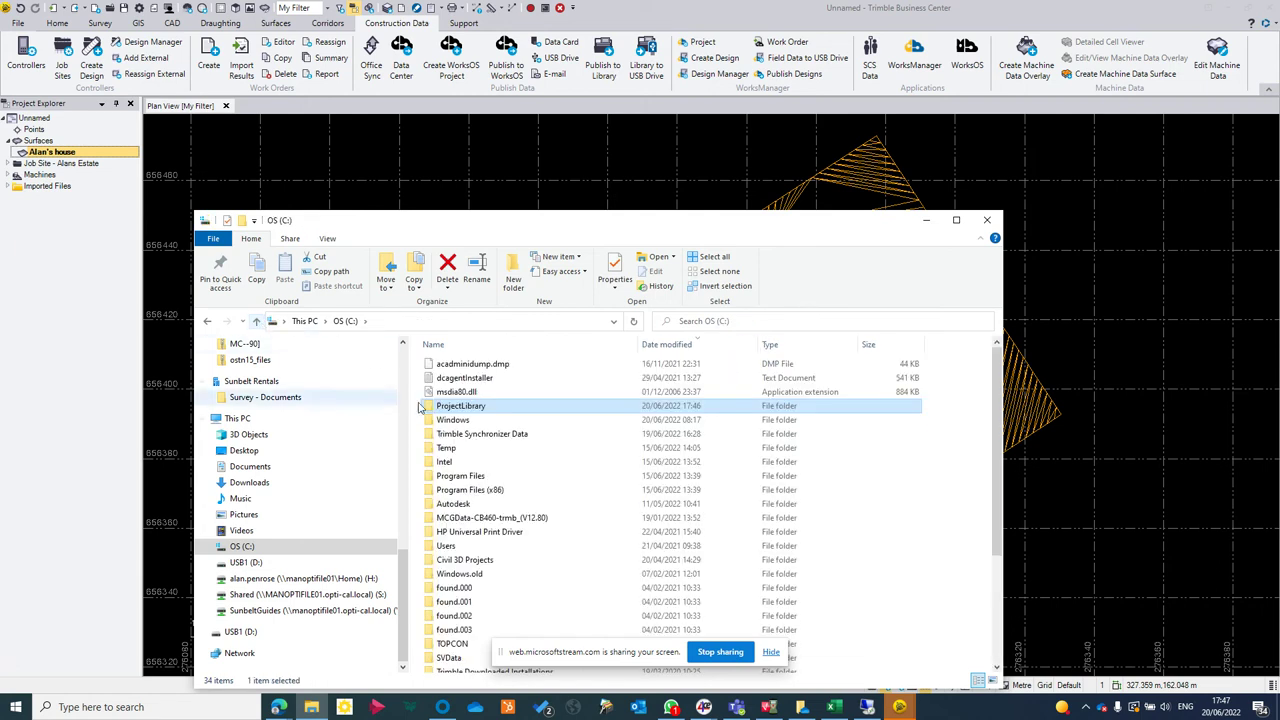
# Step: Copy the ProjectLibrary folder and paste it onto the empty USB1 (D:) drive
pyautogui.rightClick(490, 411)
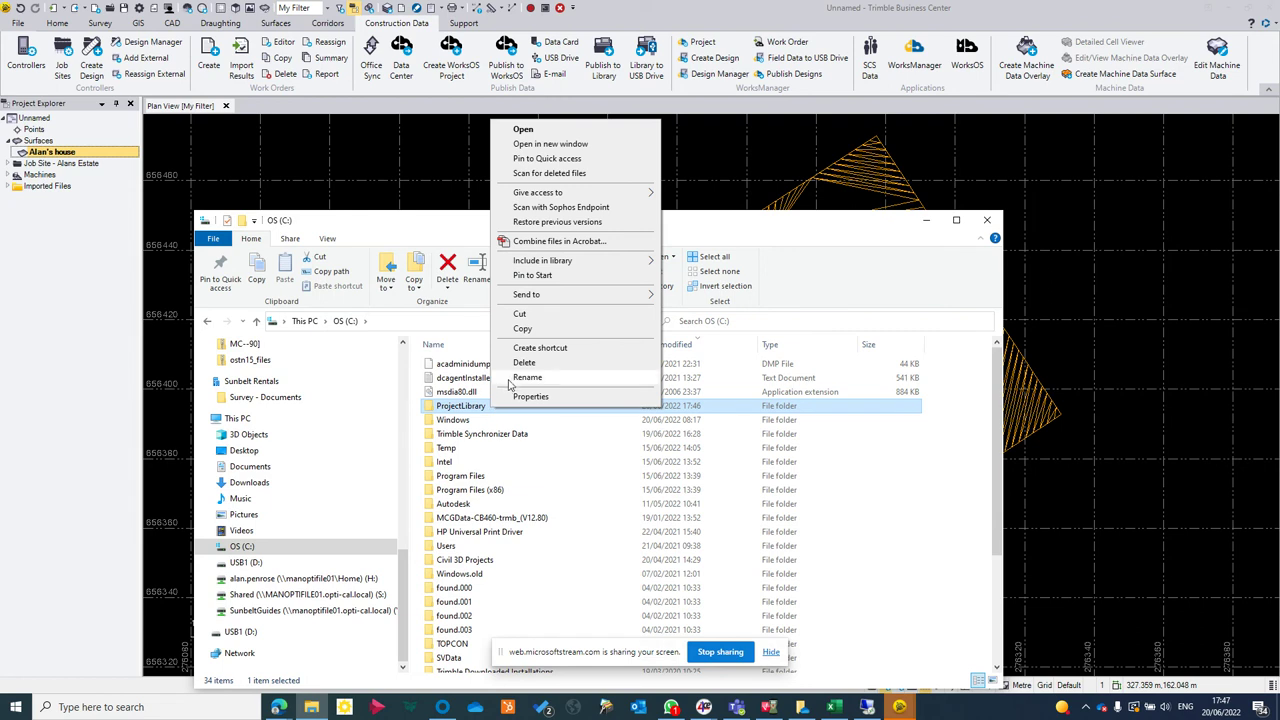
pyautogui.click(535, 330)
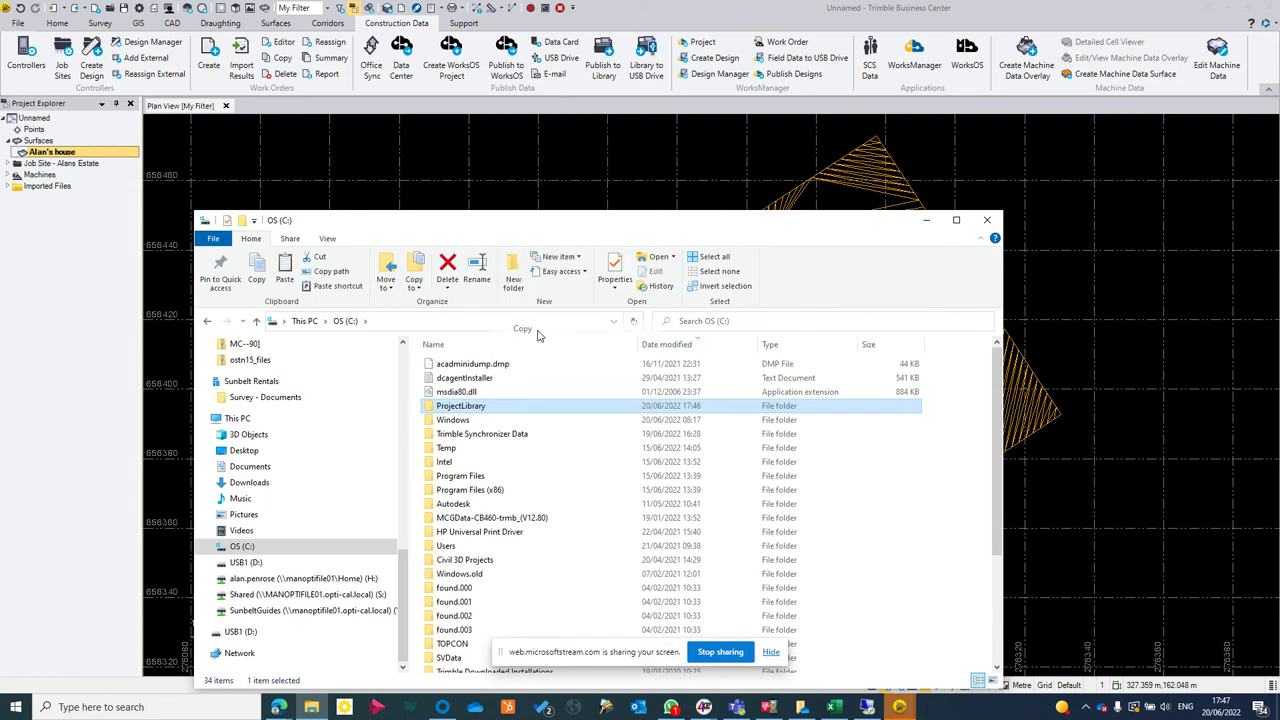
pyautogui.click(250, 563)
pyautogui.rightClick(526, 449)
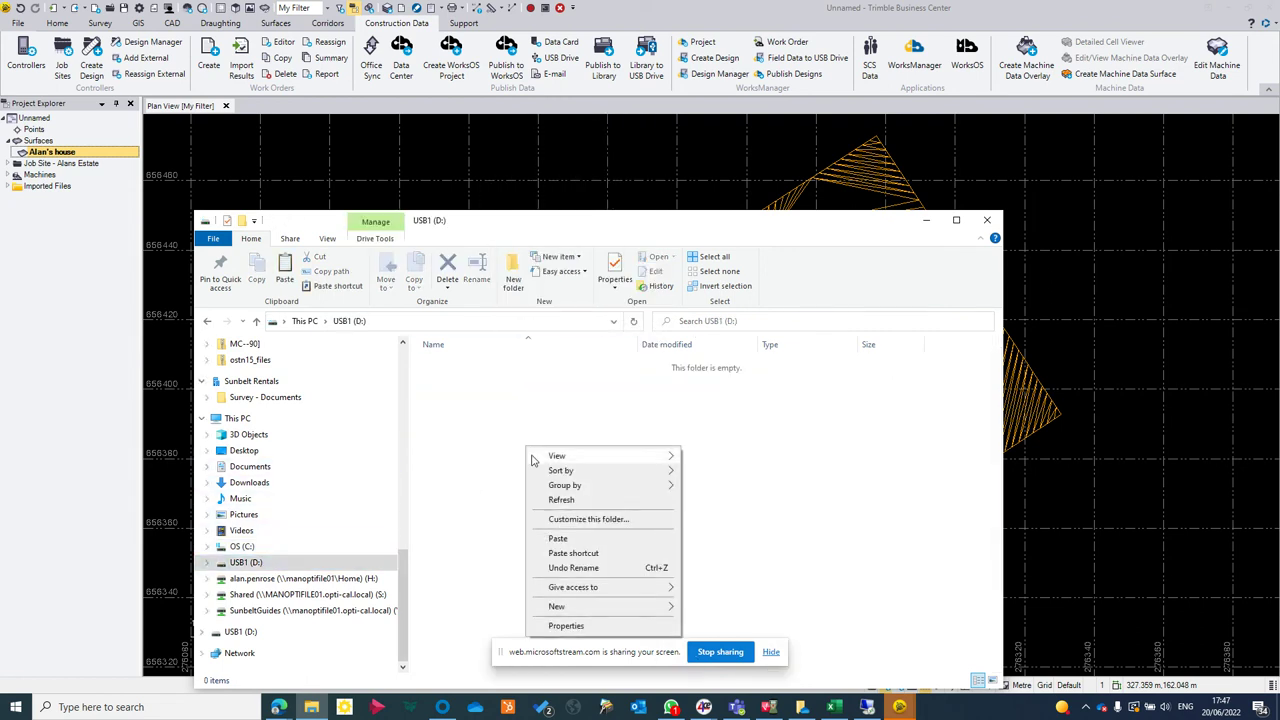
pyautogui.click(586, 541)
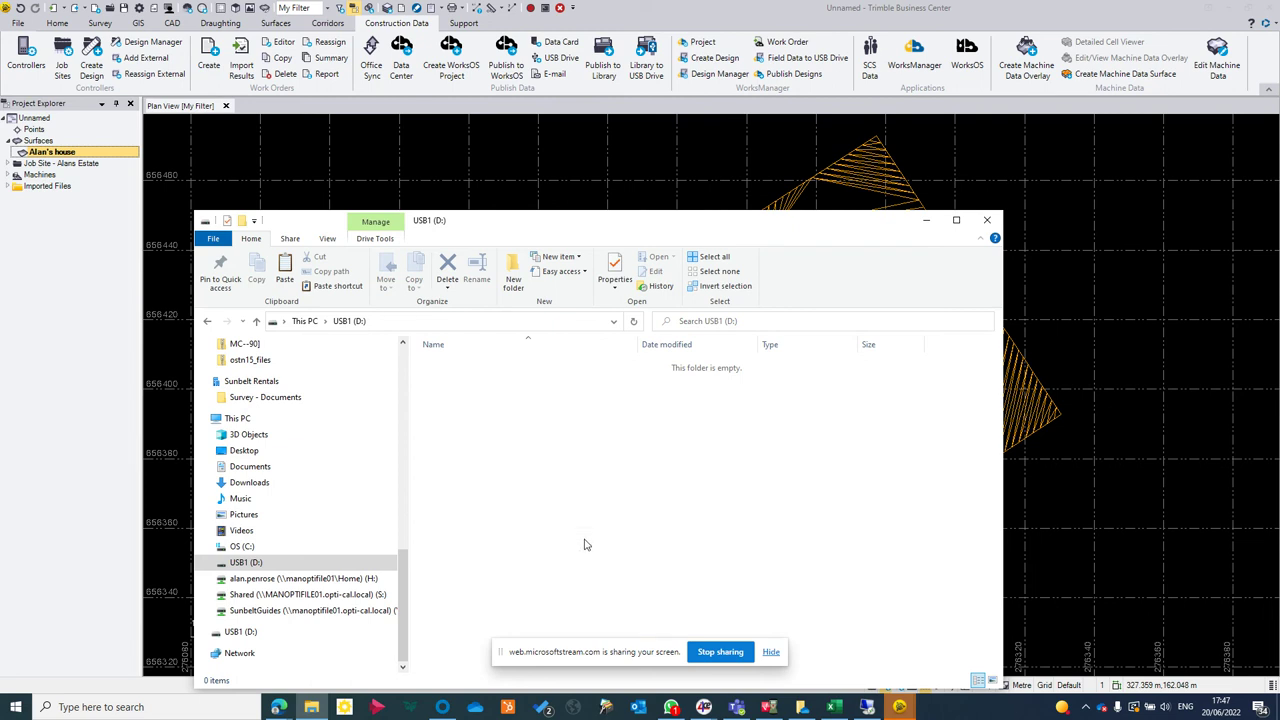